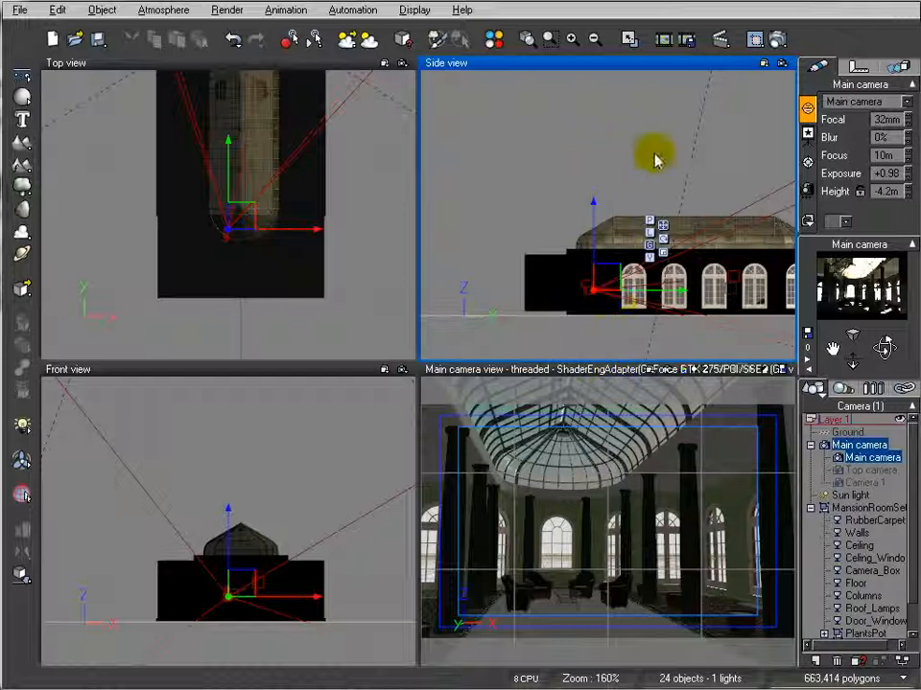
pyautogui.moveTo(758, 143); pyautogui.dragTo(714, 174, button='right')
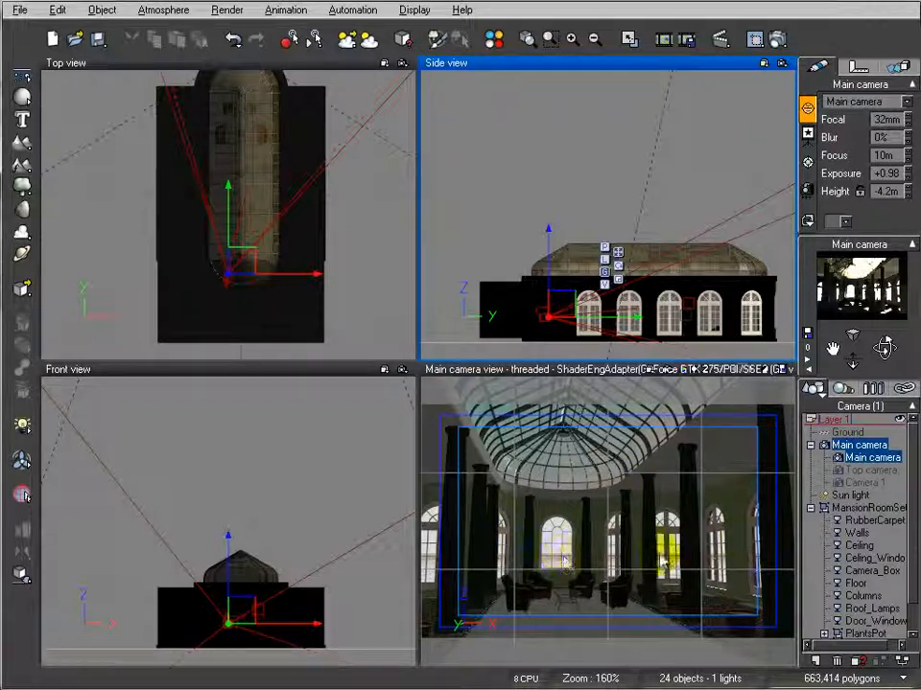
pyautogui.moveTo(341, 189); pyautogui.dragTo(304, 238, button='right')
pyautogui.scroll(-10, 304, 238)
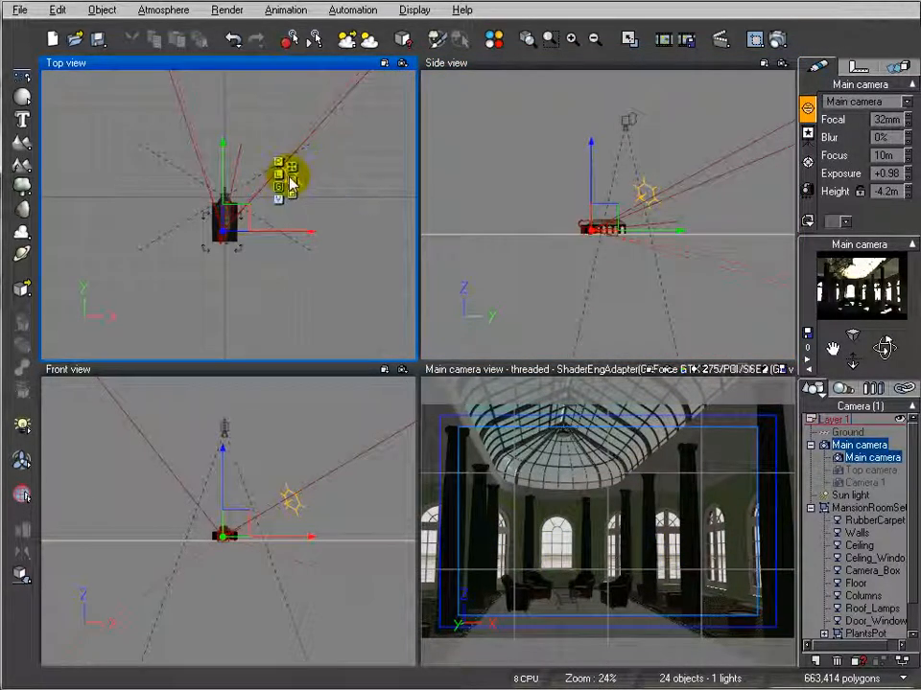
pyautogui.moveTo(309, 247)
pyautogui.mouseDown(button='right')
pyautogui.moveTo(339, 248)
pyautogui.moveTo(323, 248)
pyautogui.mouseUp(button='right')
# Examine the atmosphere's lighting model, clouds, and sky, fog and haze settings.
pyautogui.click(163, 9)
pyautogui.click(192, 87)
pyautogui.click(231, 91)
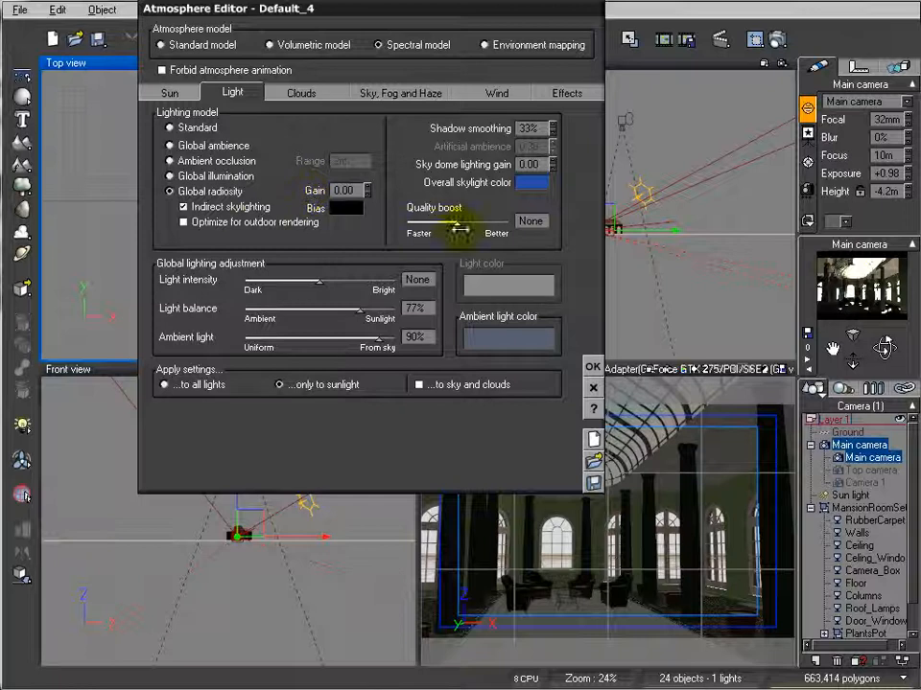
pyautogui.click(301, 92)
pyautogui.click(380, 95)
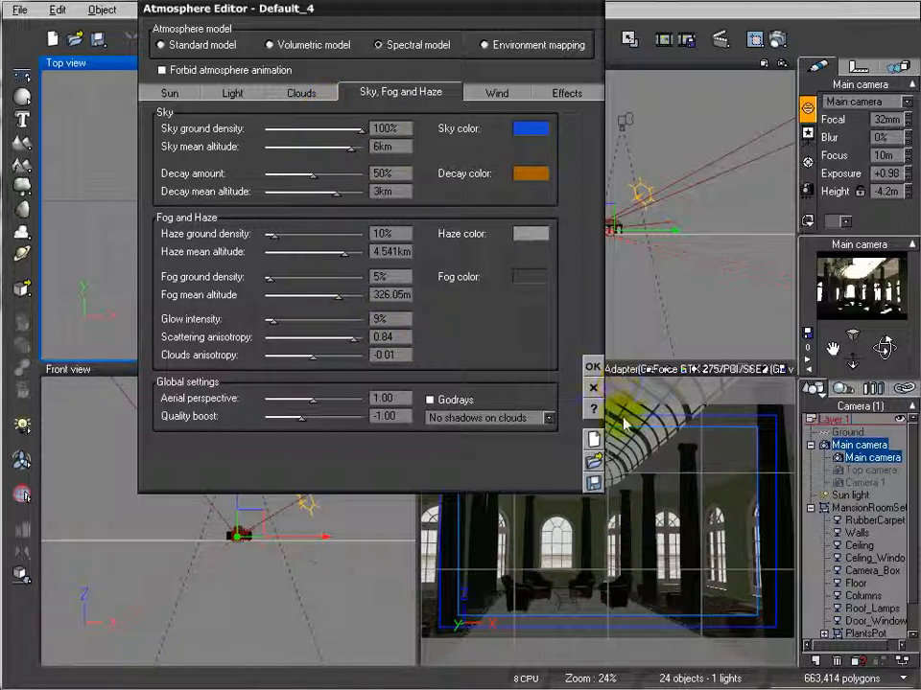
pyautogui.click(592, 365)
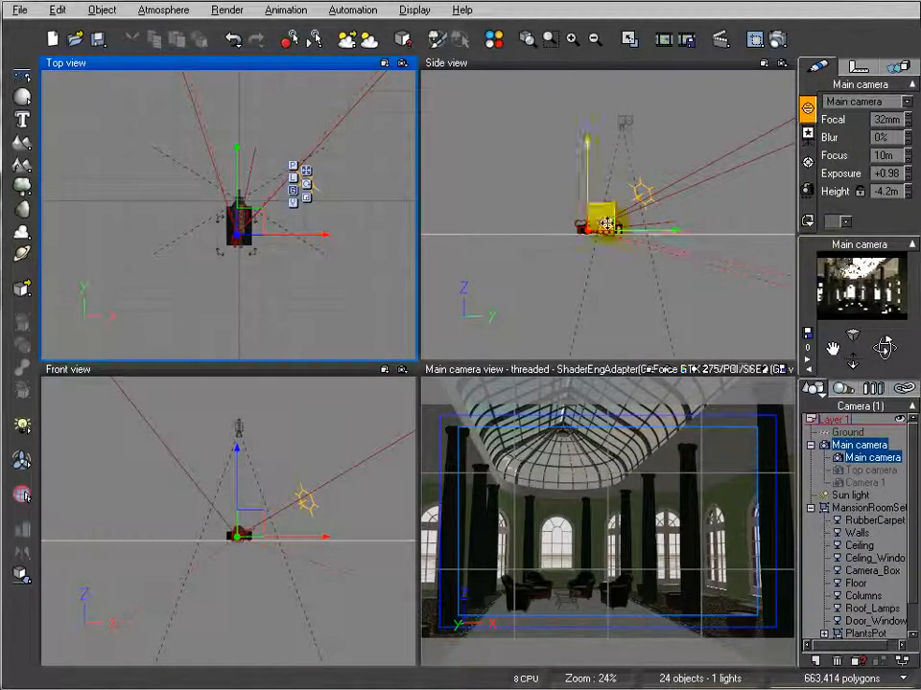
# Display the last render of the room for inspection and minimise Photoshop to return to Vue.
pyautogui.click(663, 44)
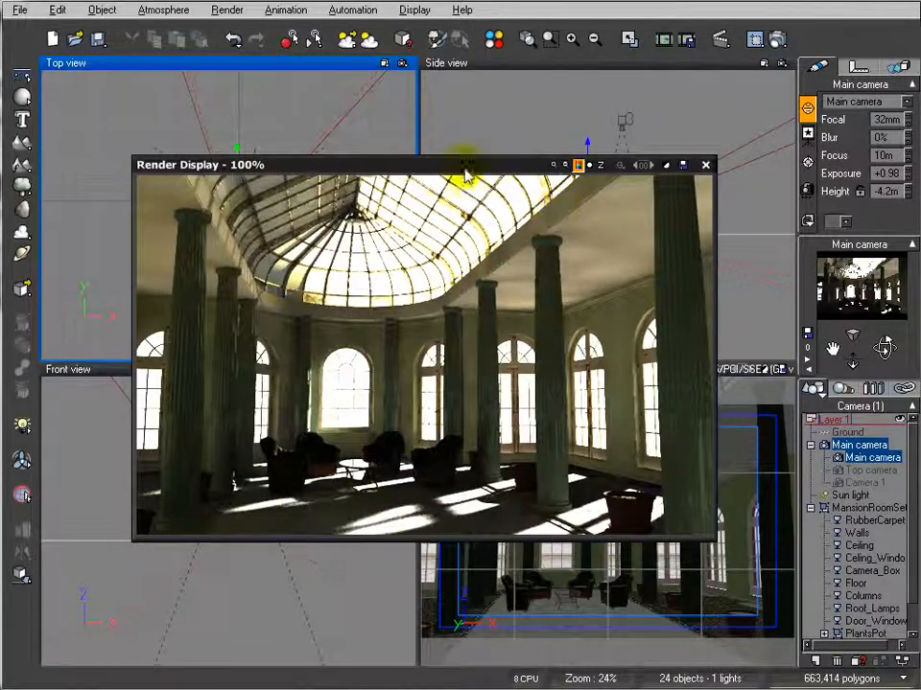
pyautogui.moveTo(465, 169); pyautogui.dragTo(494, 159)
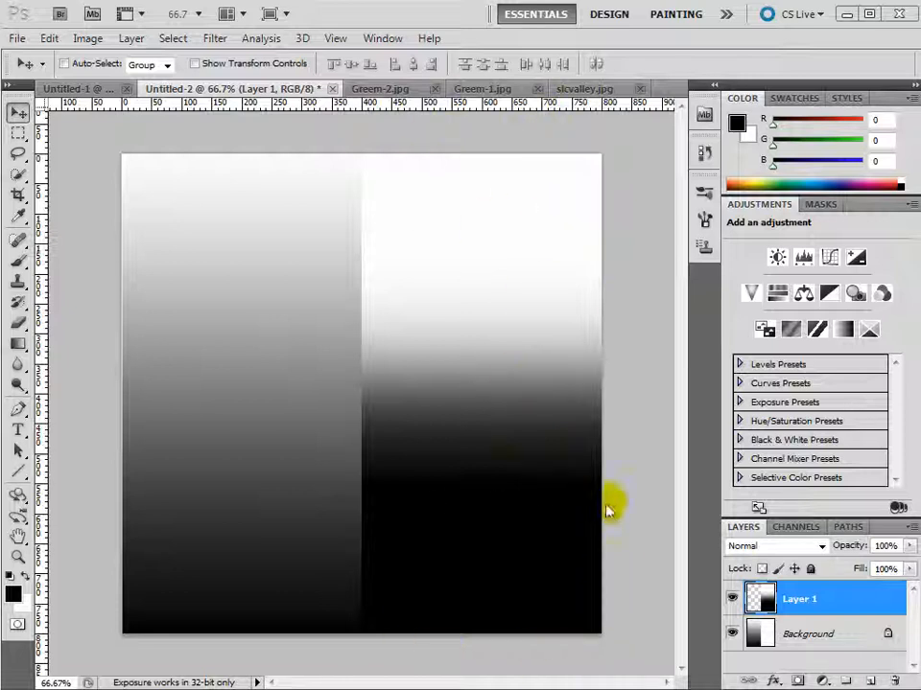
pyautogui.click(847, 15)
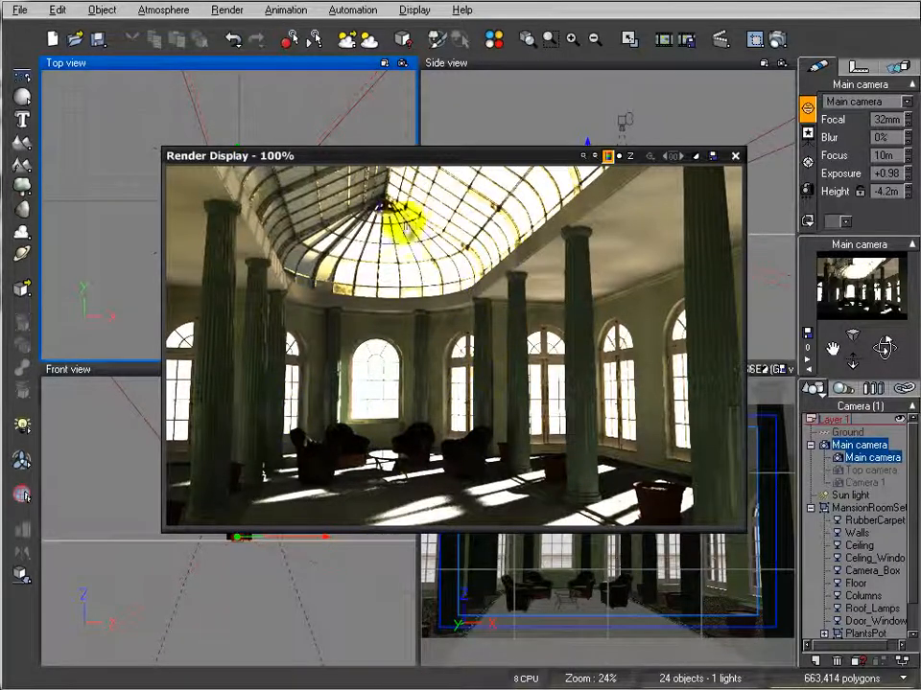
# Open the gamma settings from the render's post render options and set the display gamma to 2.2.
pyautogui.rightClick(544, 274)
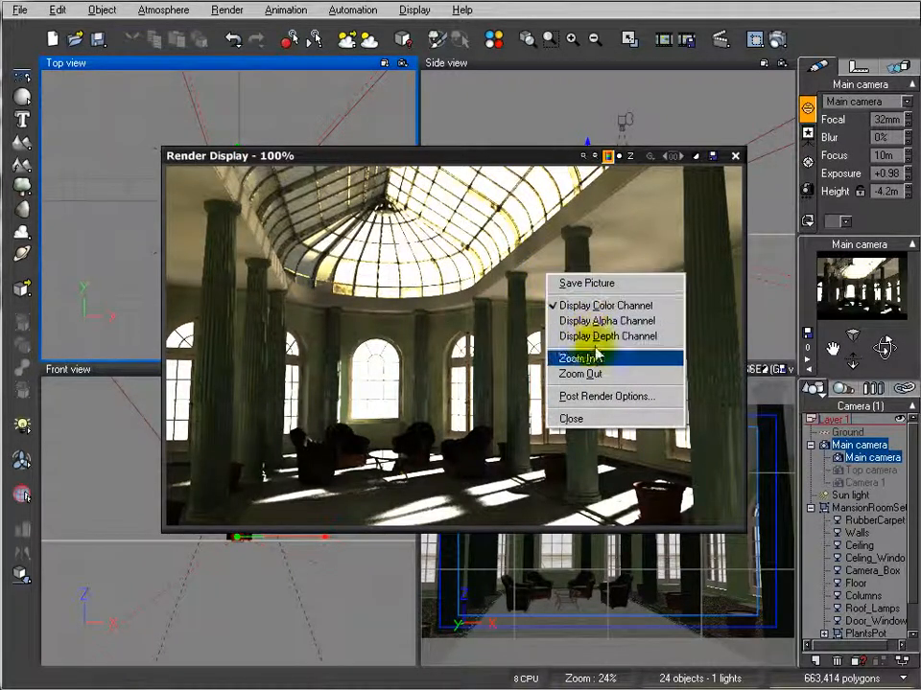
pyautogui.click(604, 401)
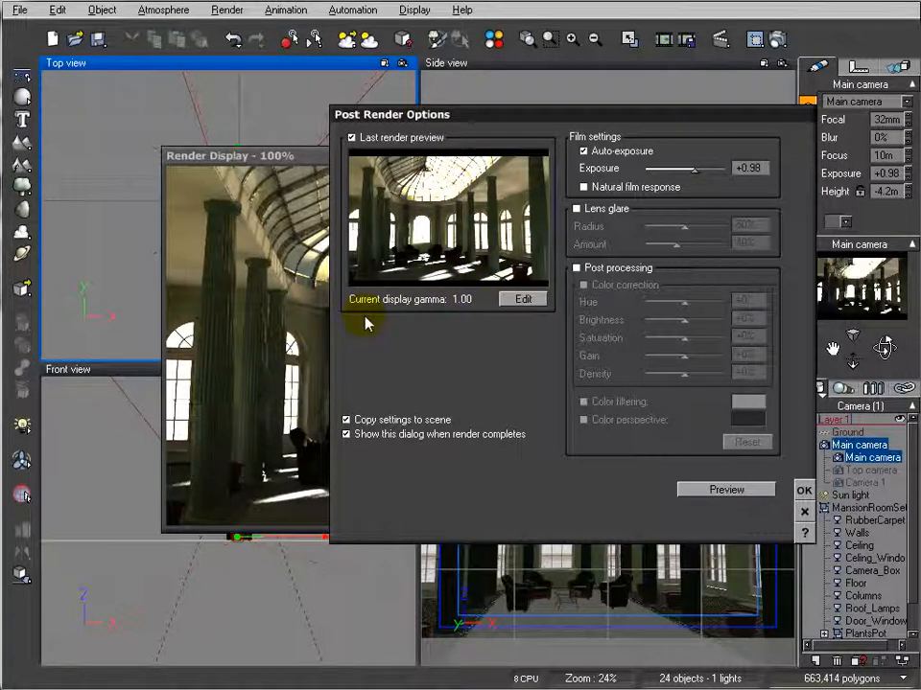
pyautogui.click(523, 299)
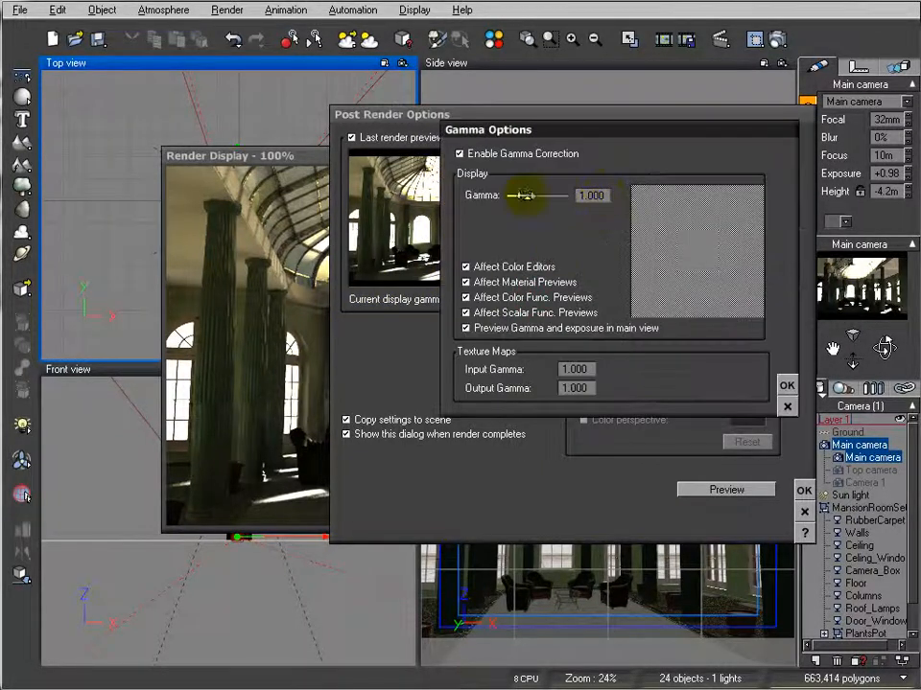
pyautogui.doubleClick(588, 198)
pyautogui.write('2')
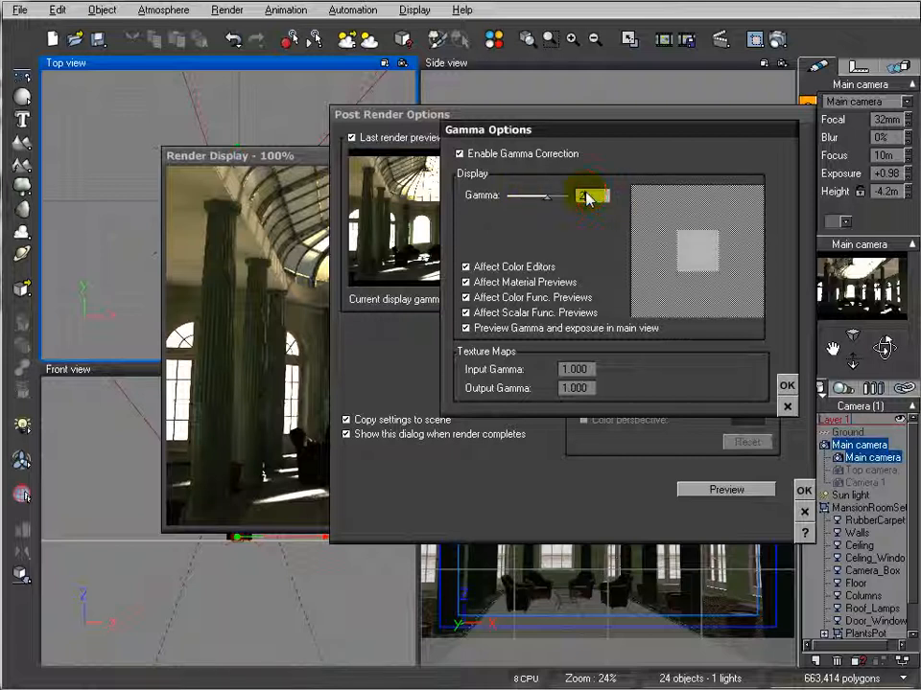
pyautogui.write('.2')
# Set the texture maps' input and output gamma to 2.2 and apply the gamma correction to the render.
pyautogui.doubleClick(583, 369)
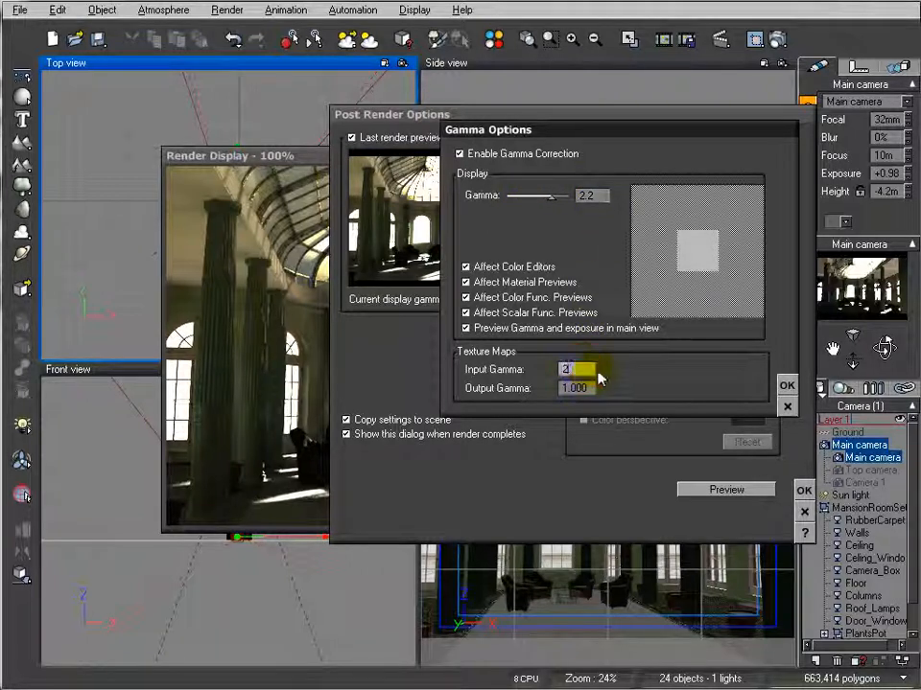
pyautogui.doubleClick(585, 388)
pyautogui.write('2')
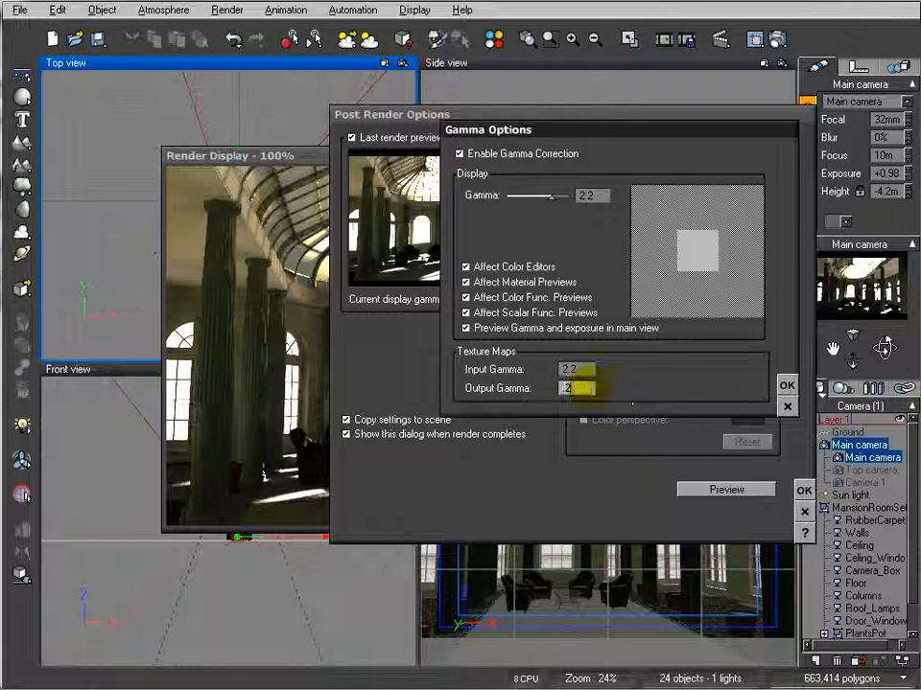
pyautogui.write('.2')
pyautogui.moveTo(598, 387); pyautogui.dragTo(432, 381)
pyautogui.write('.2')
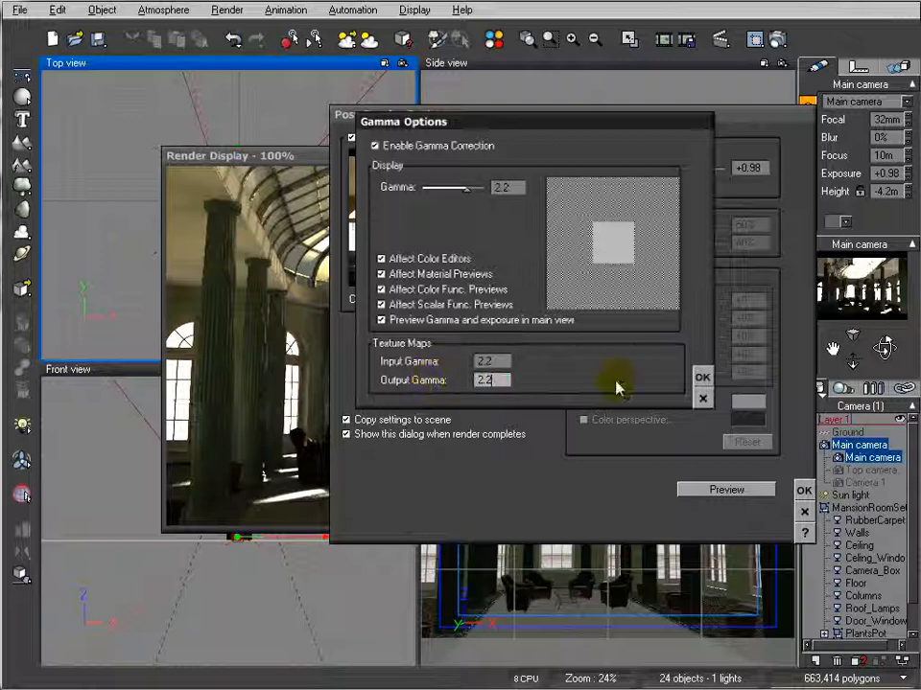
pyautogui.click(702, 377)
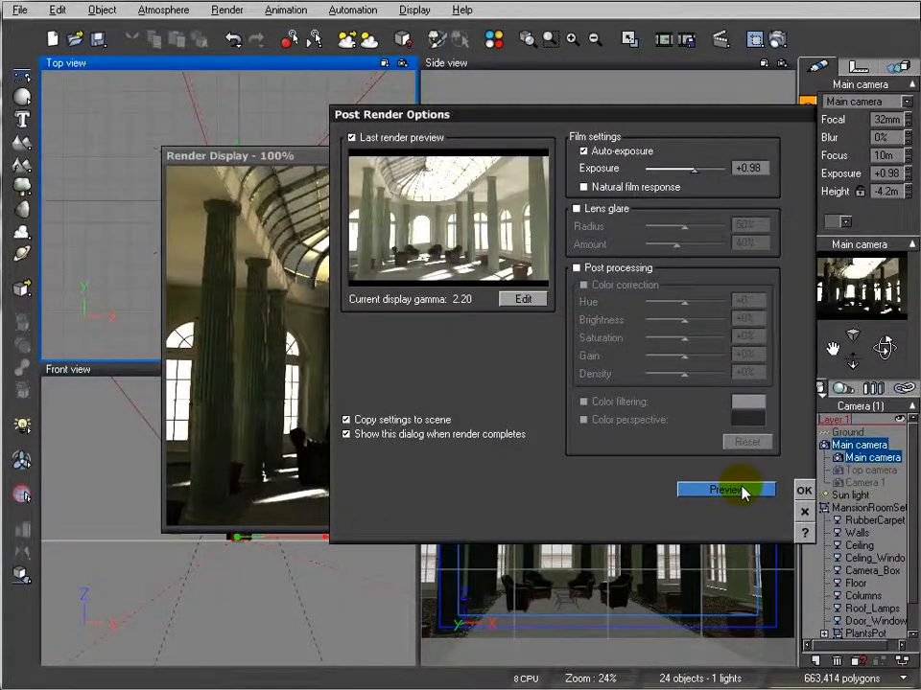
pyautogui.click(685, 487)
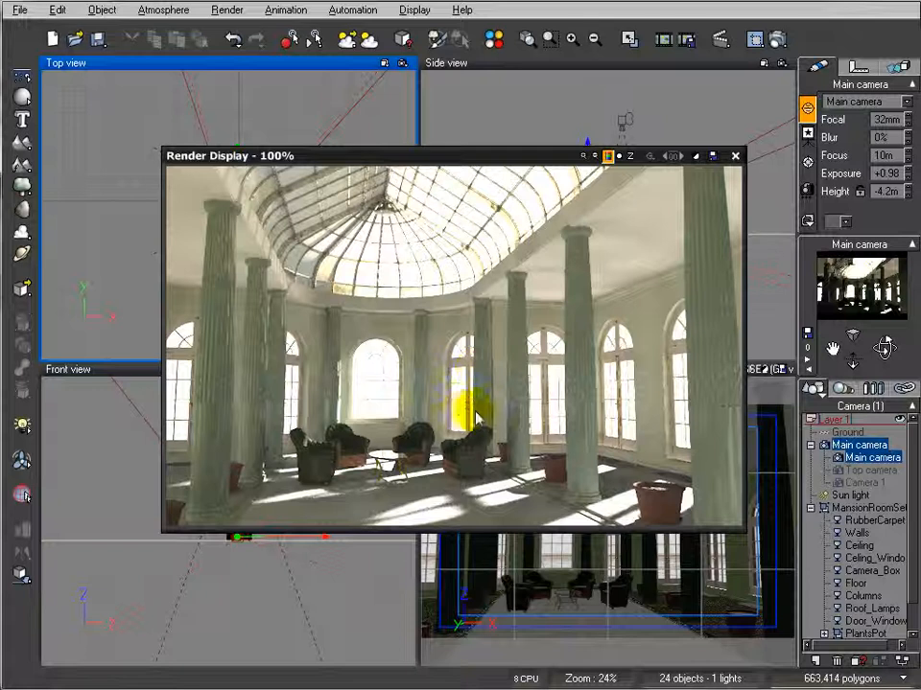
# Review the post render options of the gamma-corrected render and close the render display.
pyautogui.rightClick(480, 286)
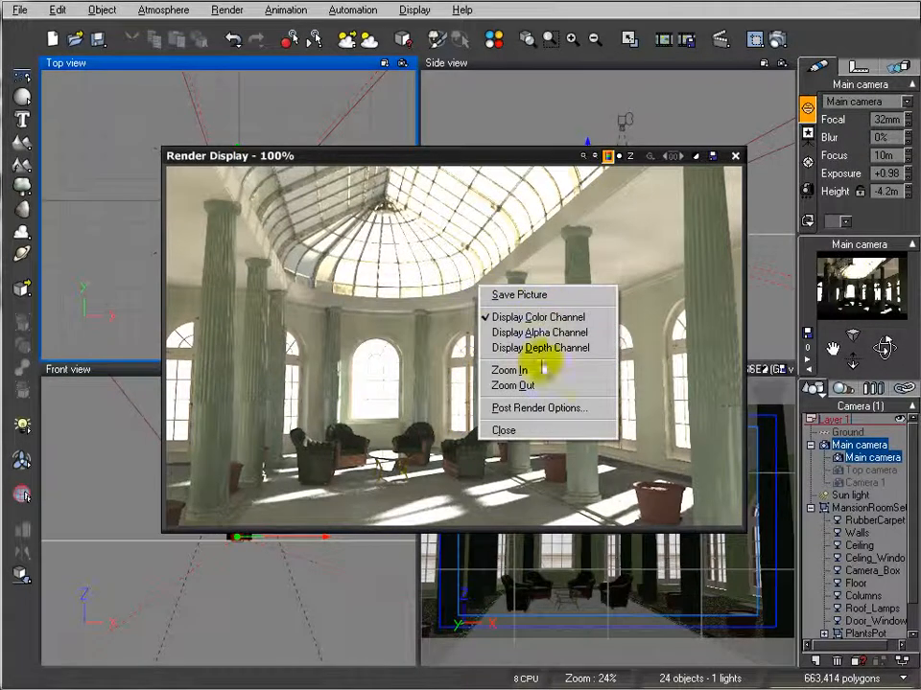
pyautogui.click(545, 408)
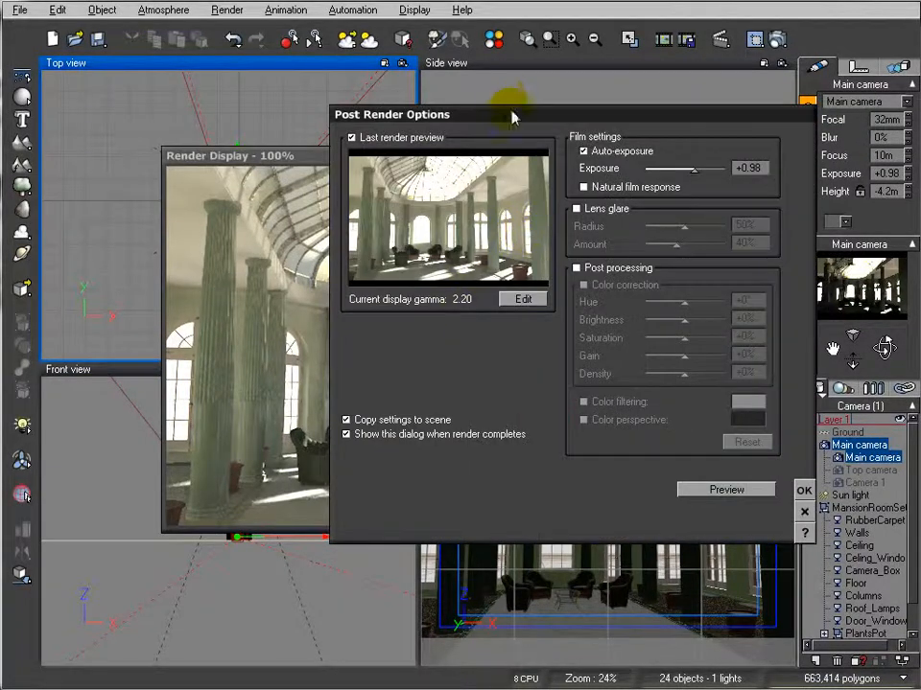
pyautogui.moveTo(511, 115); pyautogui.dragTo(523, 161)
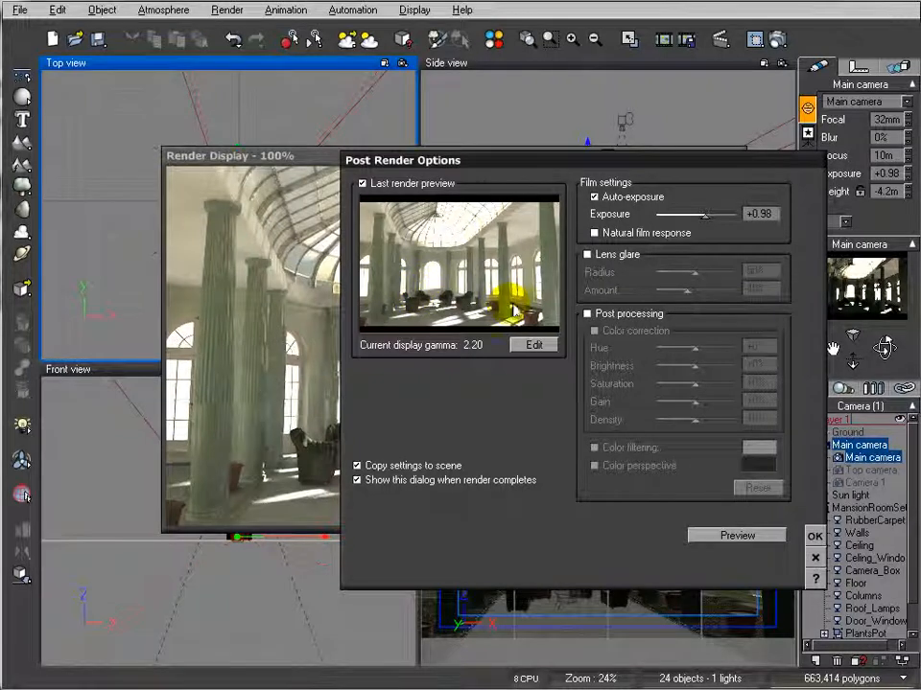
pyautogui.click(814, 536)
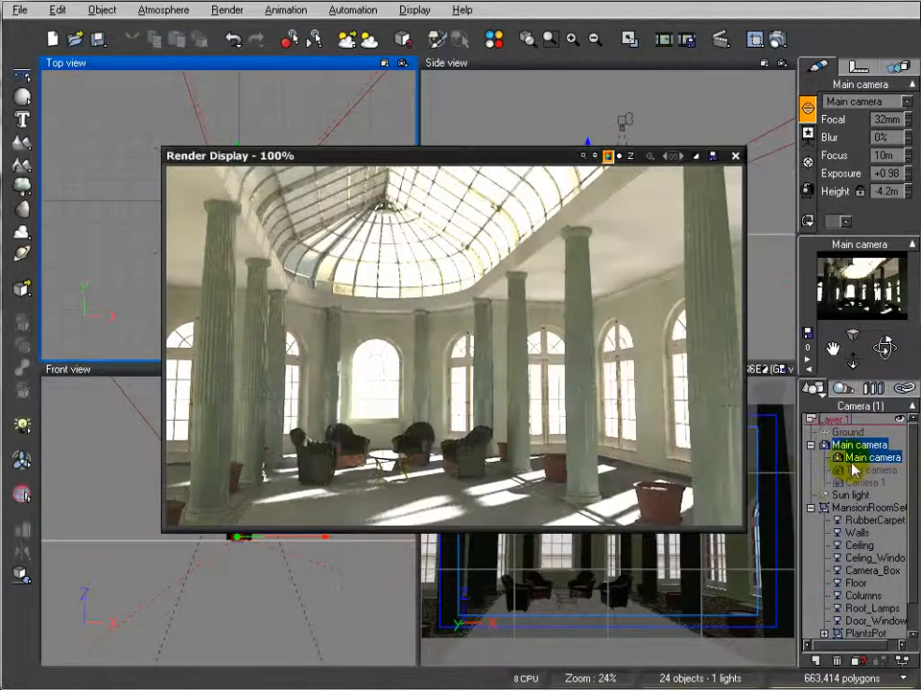
pyautogui.click(735, 156)
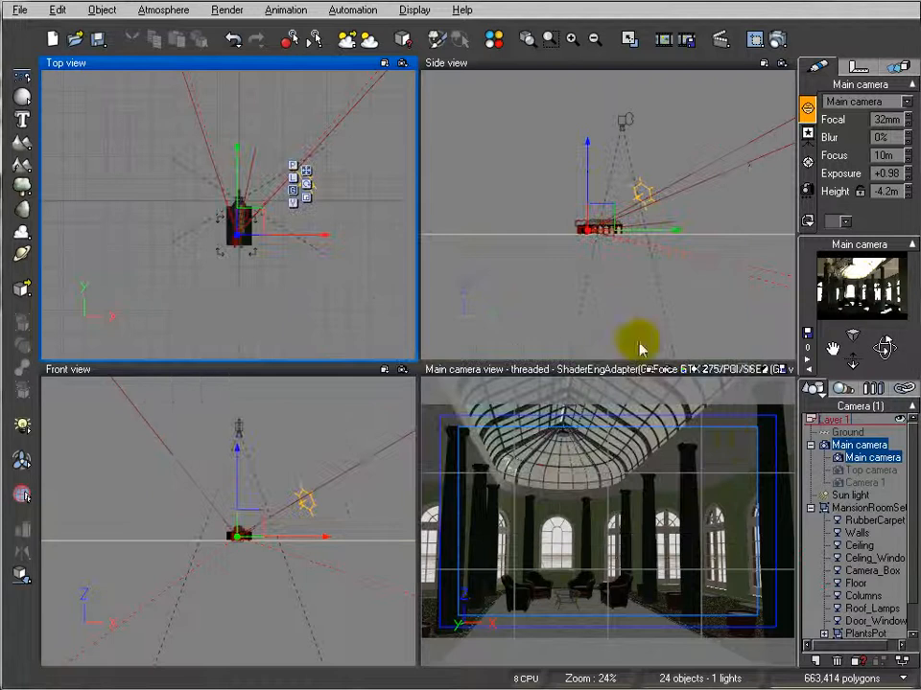
# Check the gamma options within the main camera's advanced camera options.
pyautogui.rightClick(840, 455)
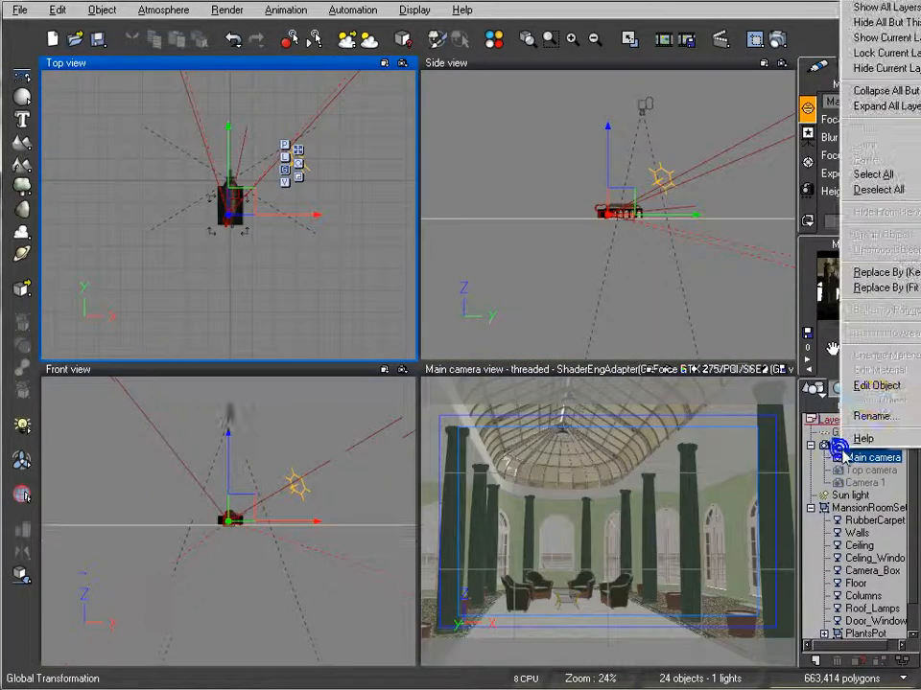
pyautogui.click(877, 404)
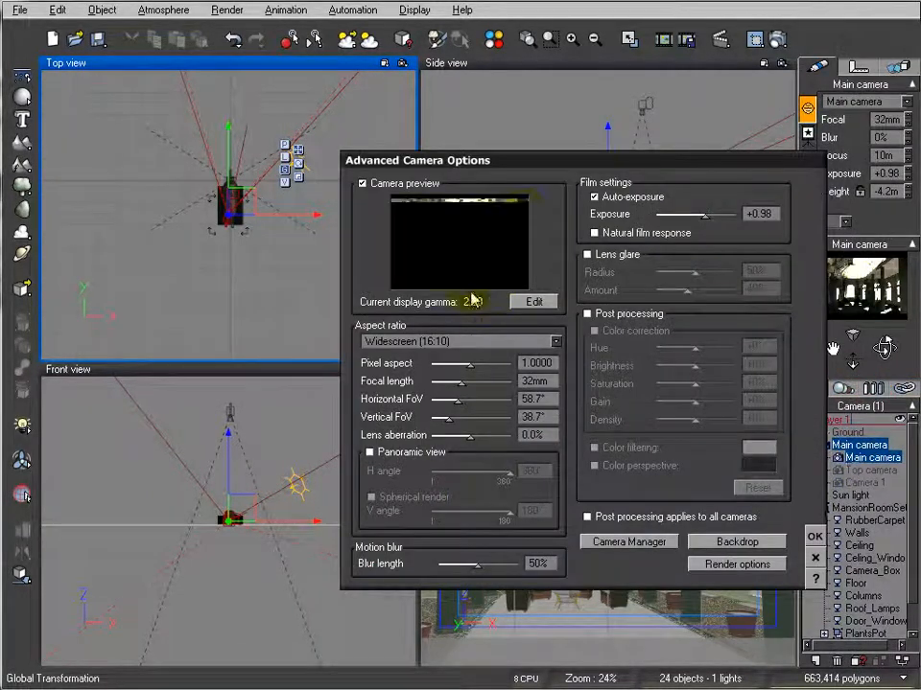
pyautogui.click(533, 301)
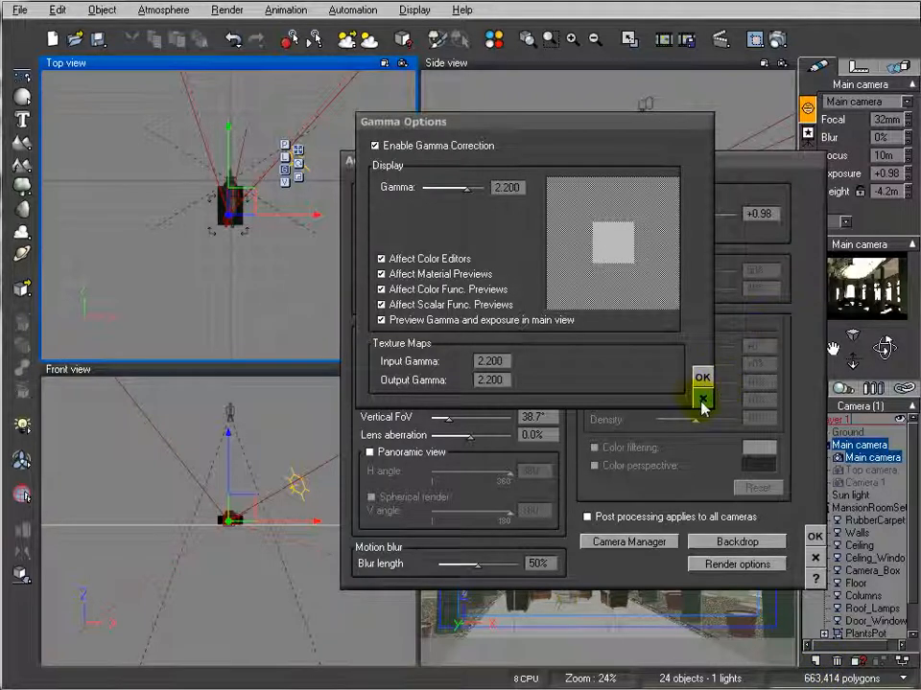
pyautogui.click(703, 398)
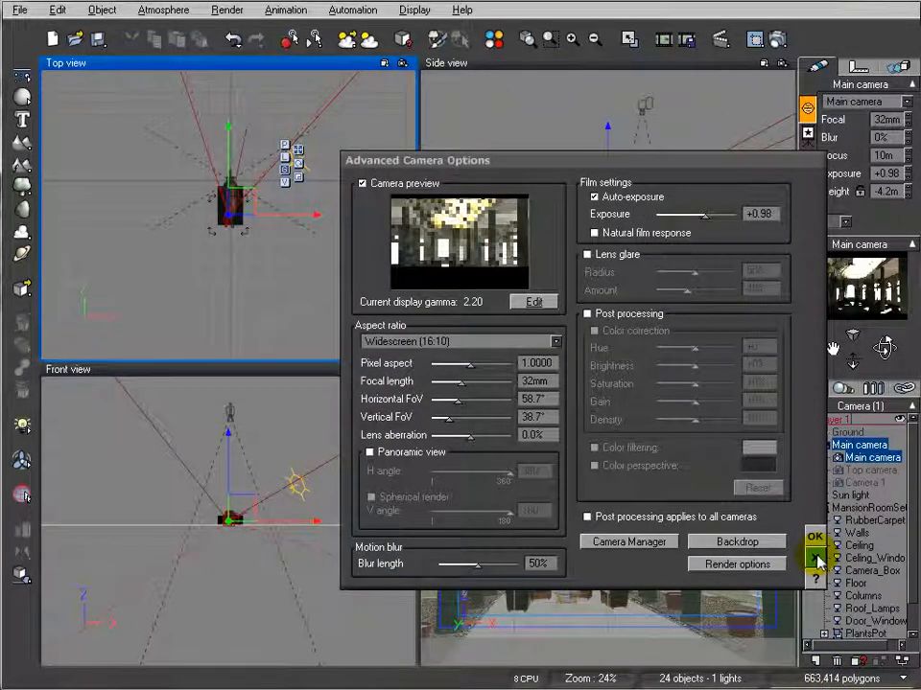
pyautogui.click(814, 538)
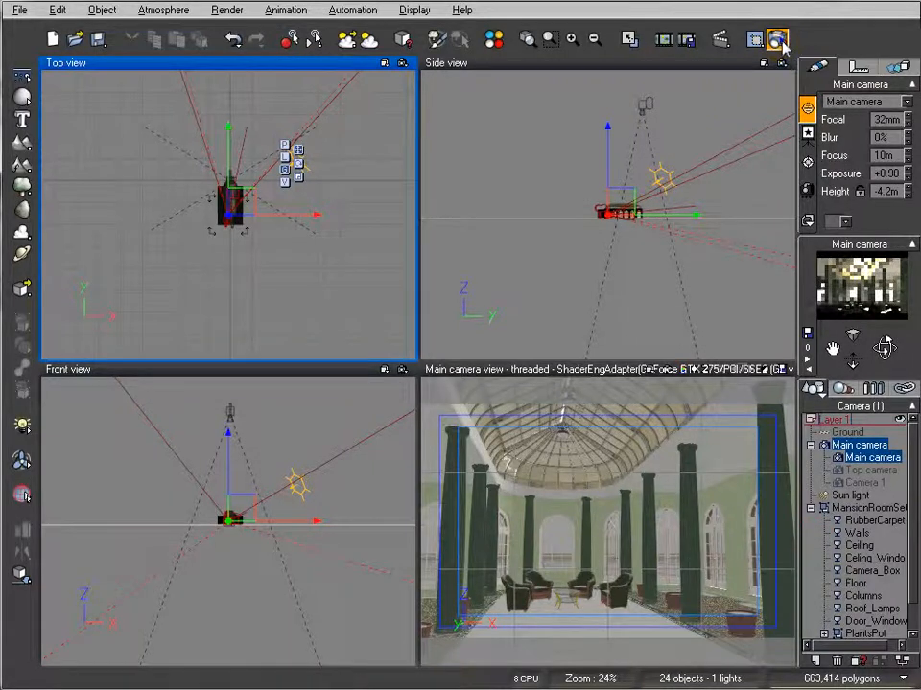
# Switch the render quality preset to User settings and review the sub-ray trace and internal reflection levels.
pyautogui.rightClick(778, 41)
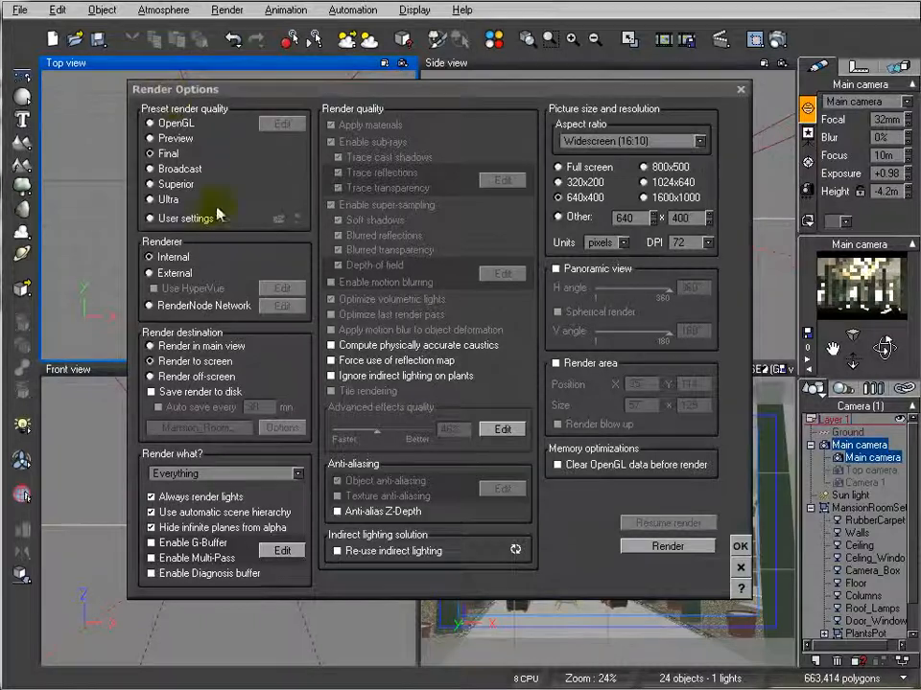
pyautogui.click(180, 221)
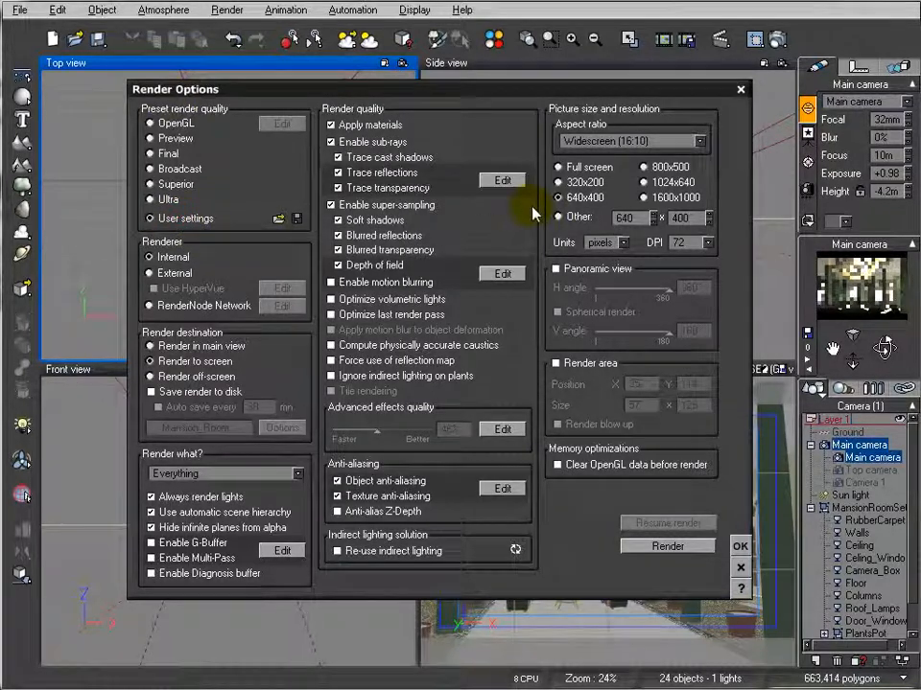
pyautogui.click(502, 181)
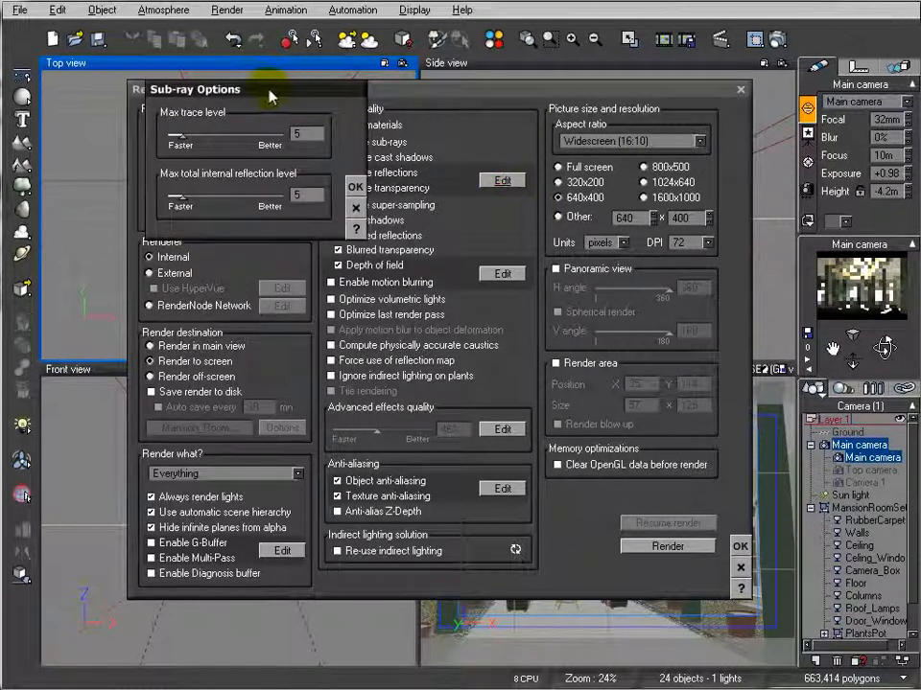
pyautogui.moveTo(271, 96); pyautogui.dragTo(328, 115)
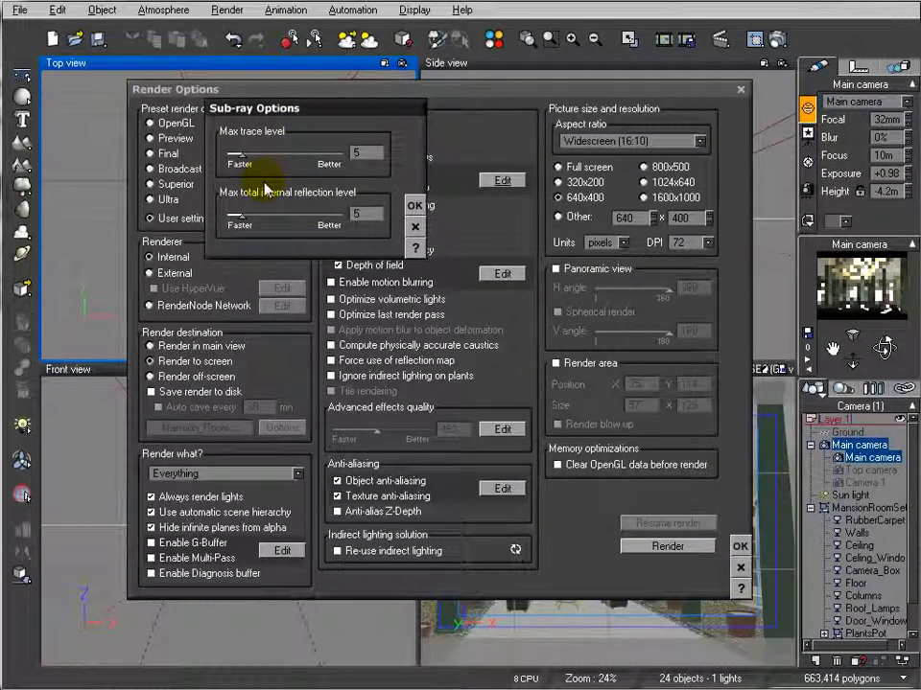
pyautogui.click(414, 206)
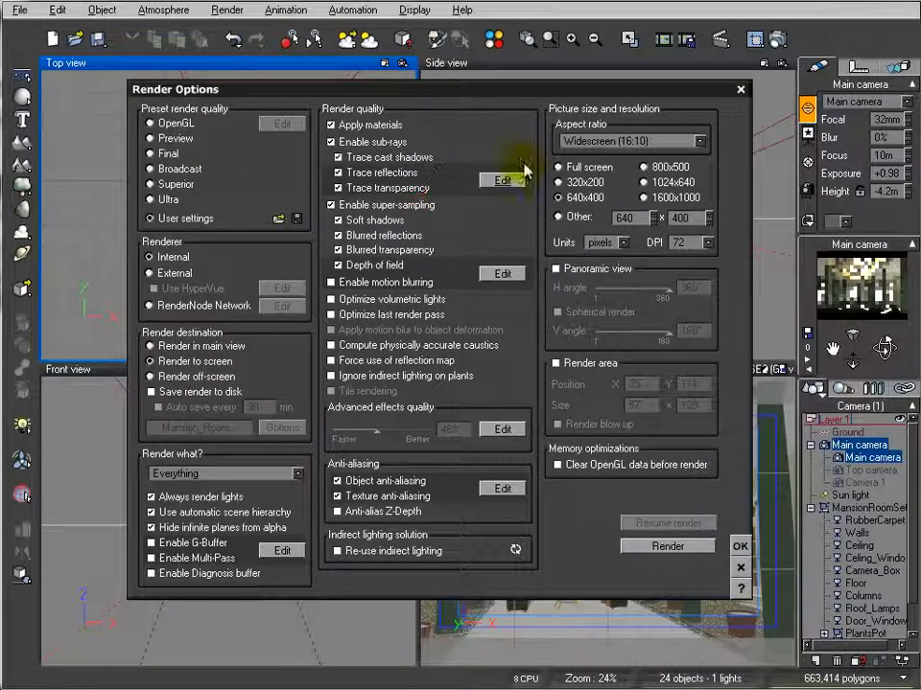
# Review the blur rendering method in the render quality settings, keeping Distributed ray-tracing.
pyautogui.click(502, 273)
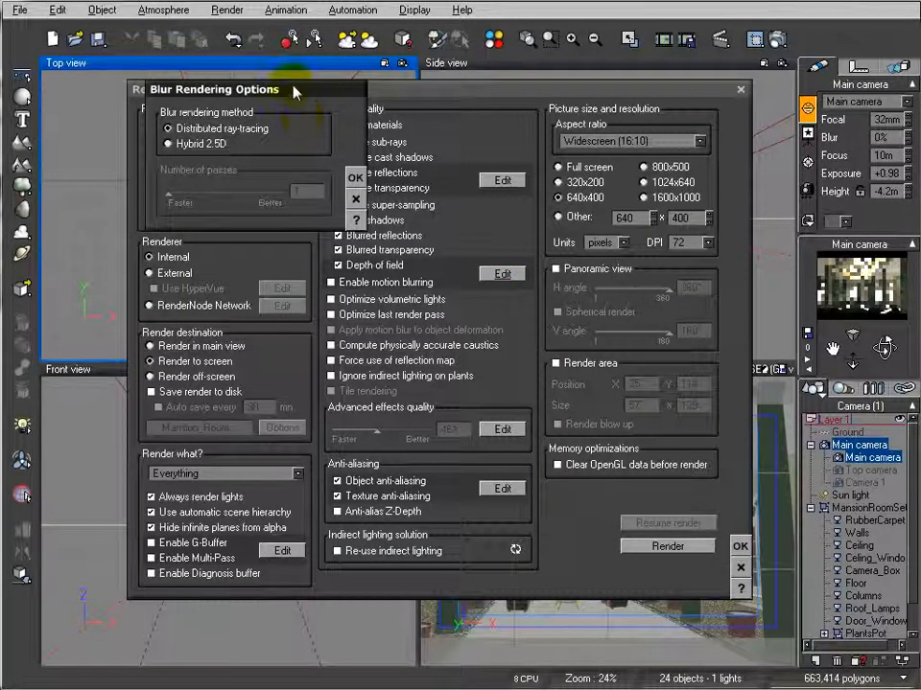
pyautogui.moveTo(294, 91); pyautogui.dragTo(329, 141)
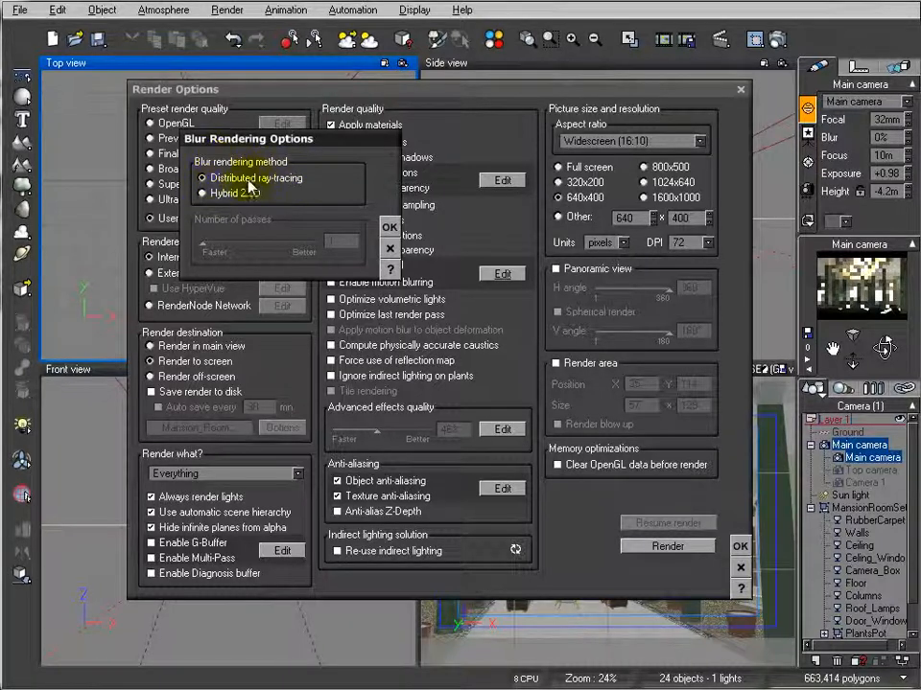
pyautogui.click(388, 232)
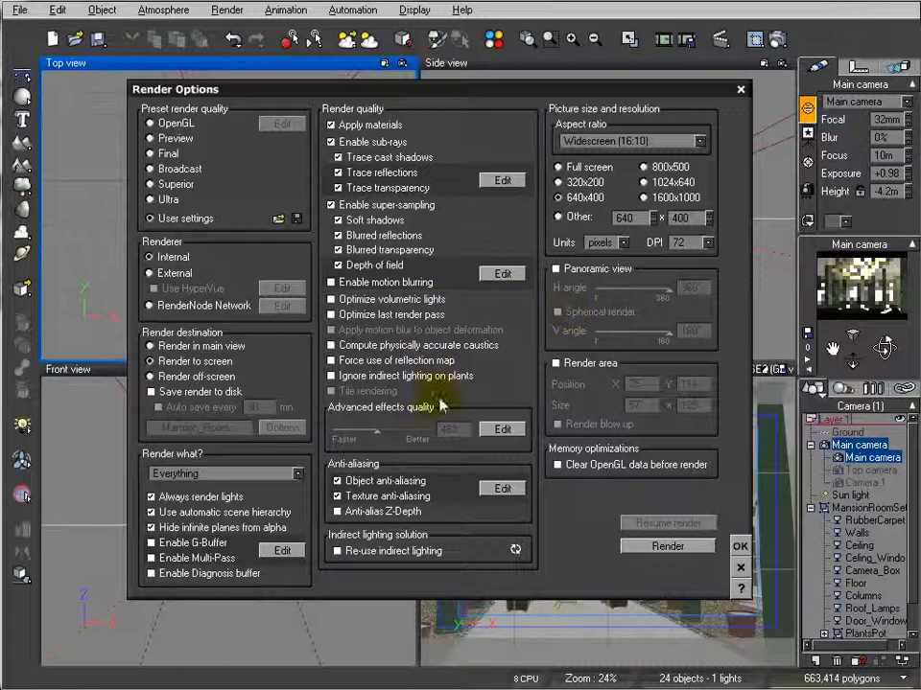
# Turn off indirect lighting optimization on plants in the advanced effects options.
pyautogui.click(514, 434)
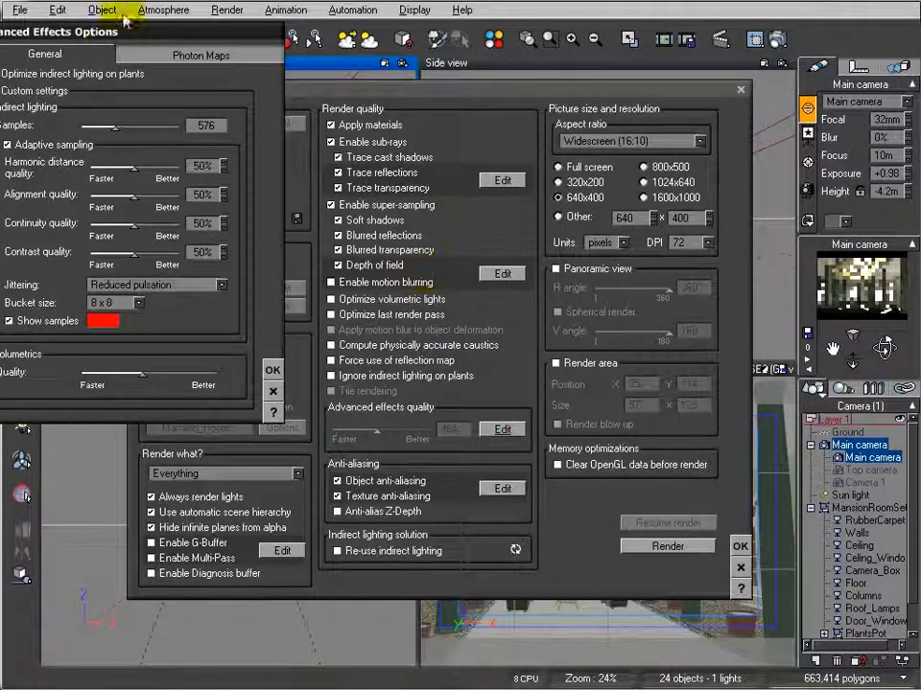
pyautogui.moveTo(131, 36); pyautogui.dragTo(310, 101)
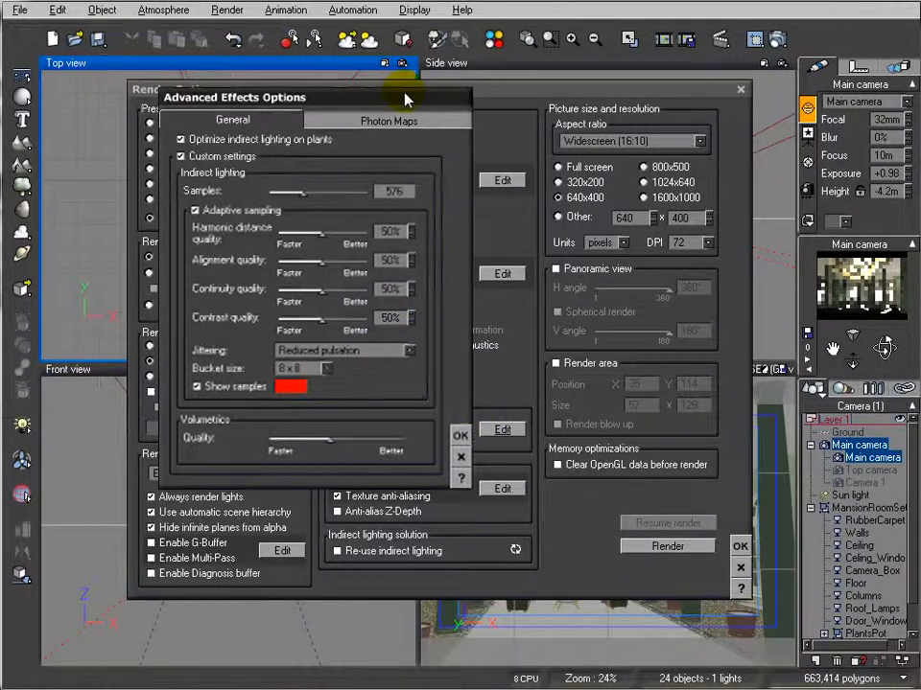
pyautogui.moveTo(405, 99); pyautogui.dragTo(237, 116)
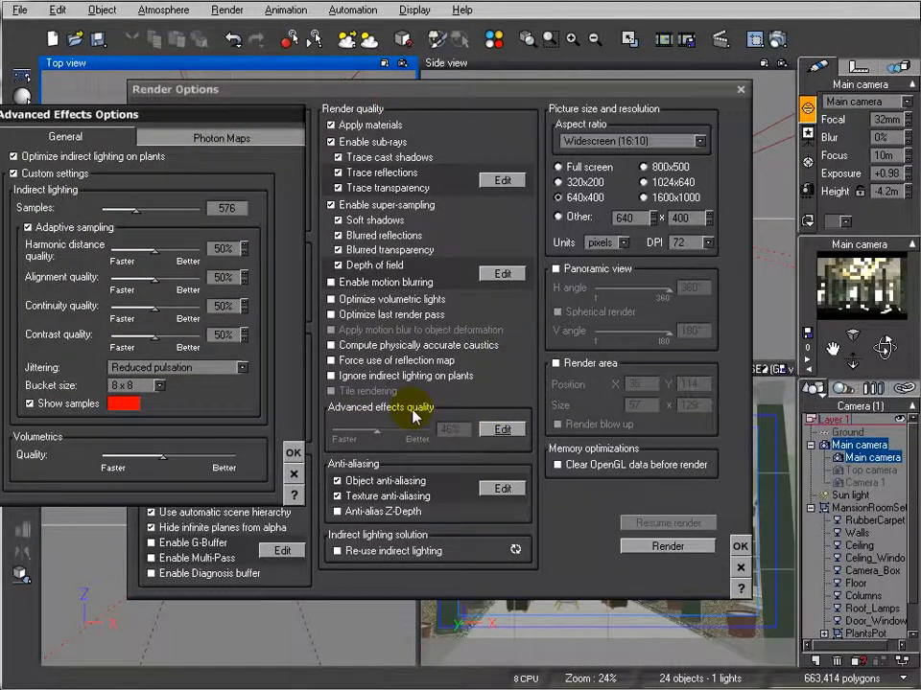
pyautogui.moveTo(161, 108); pyautogui.dragTo(360, 112)
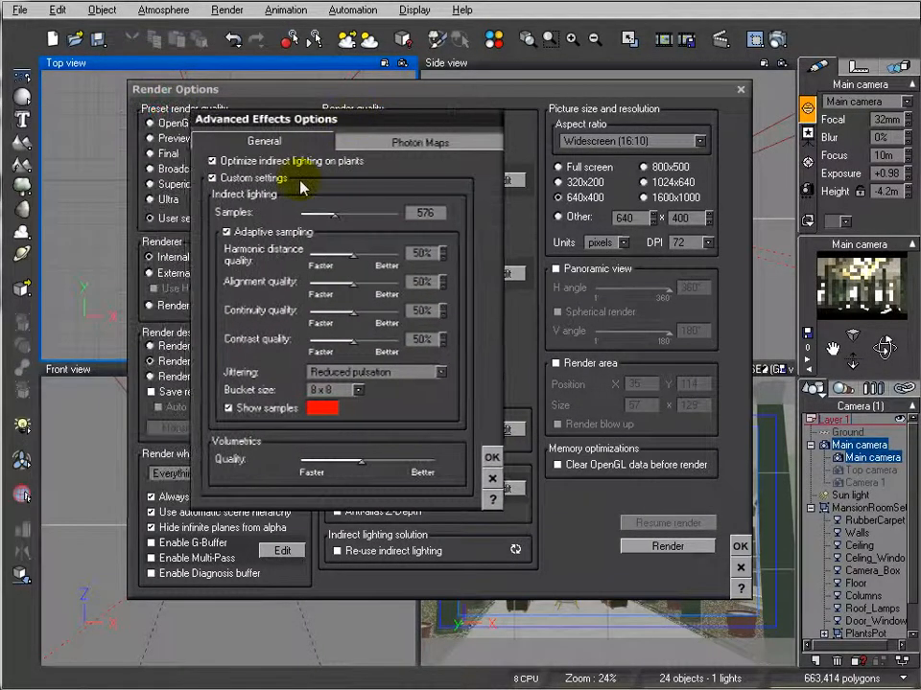
pyautogui.click(213, 161)
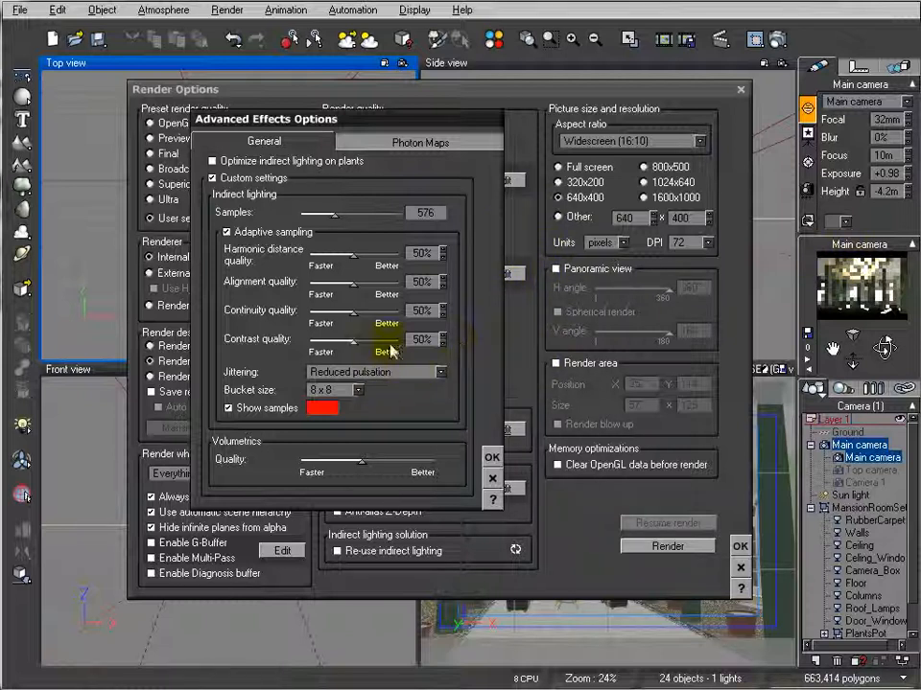
# Set the indirect lighting bucket size to 4 x 4 and the contrast quality to 70%.
pyautogui.click(355, 390)
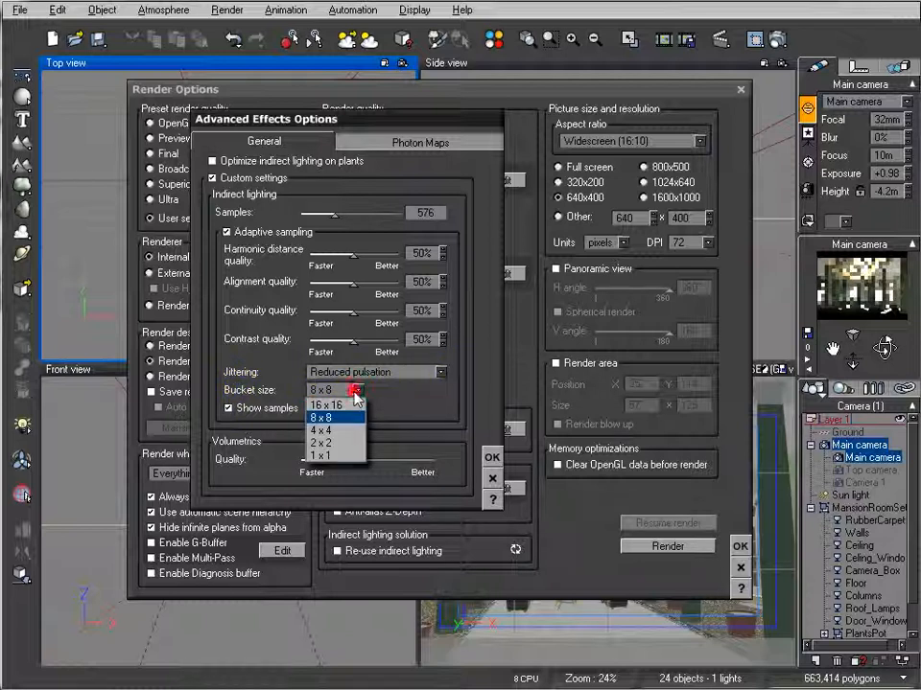
pyautogui.click(345, 410)
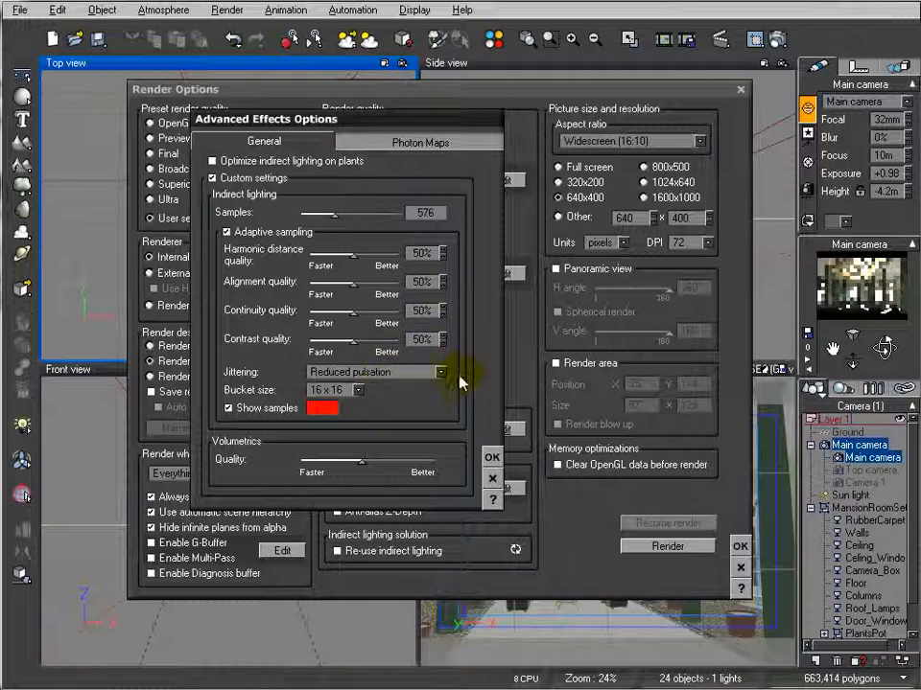
pyautogui.click(358, 390)
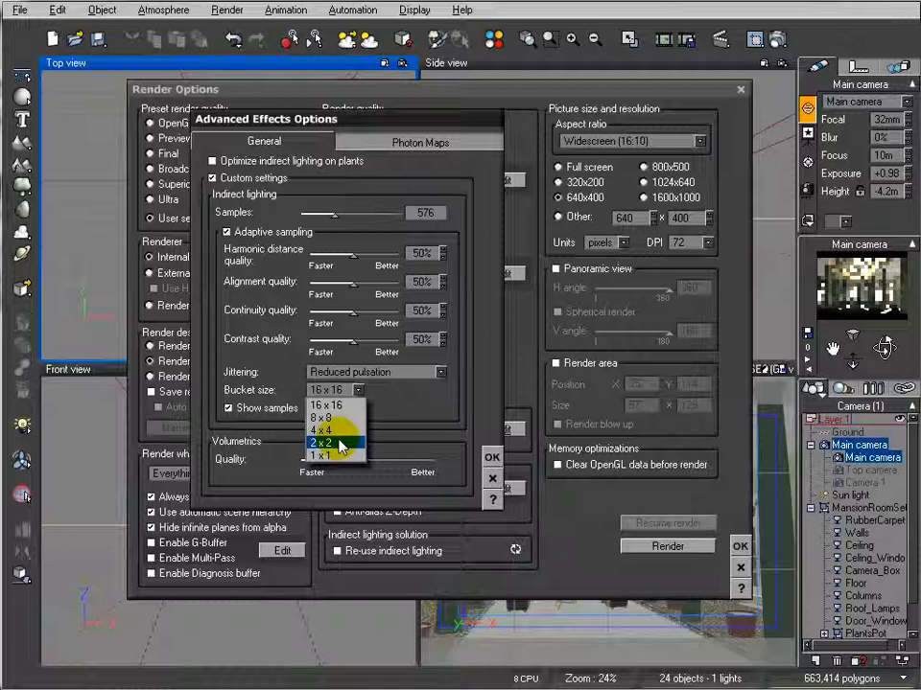
pyautogui.click(337, 430)
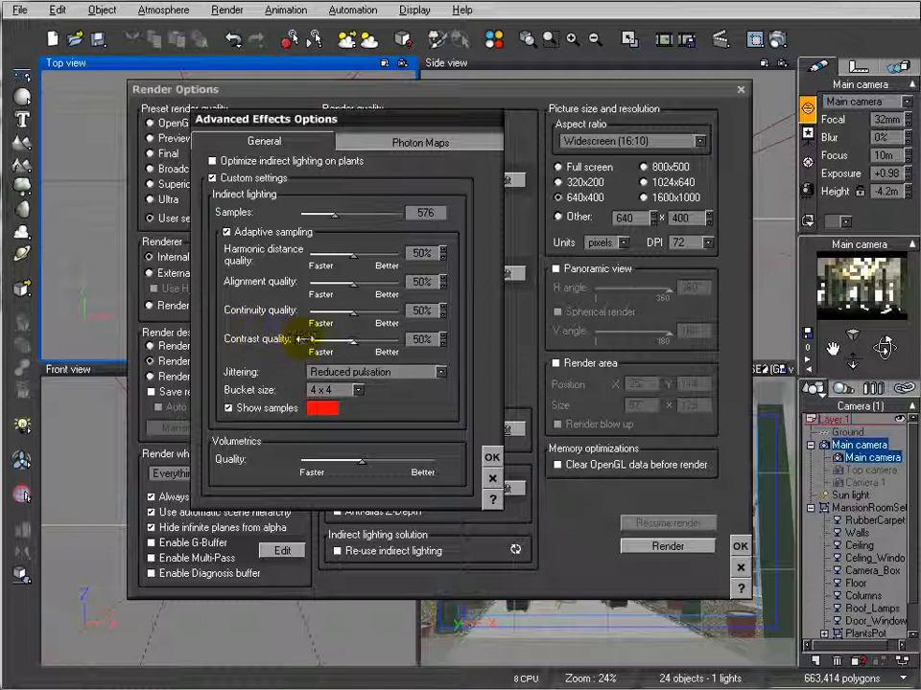
pyautogui.moveTo(363, 342); pyautogui.dragTo(383, 342)
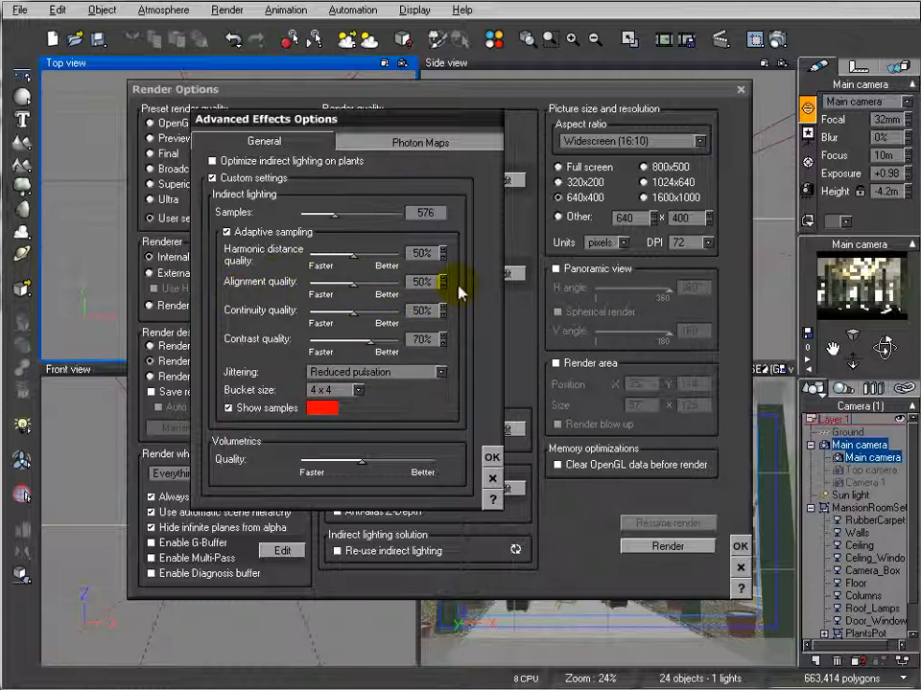
pyautogui.click(422, 281)
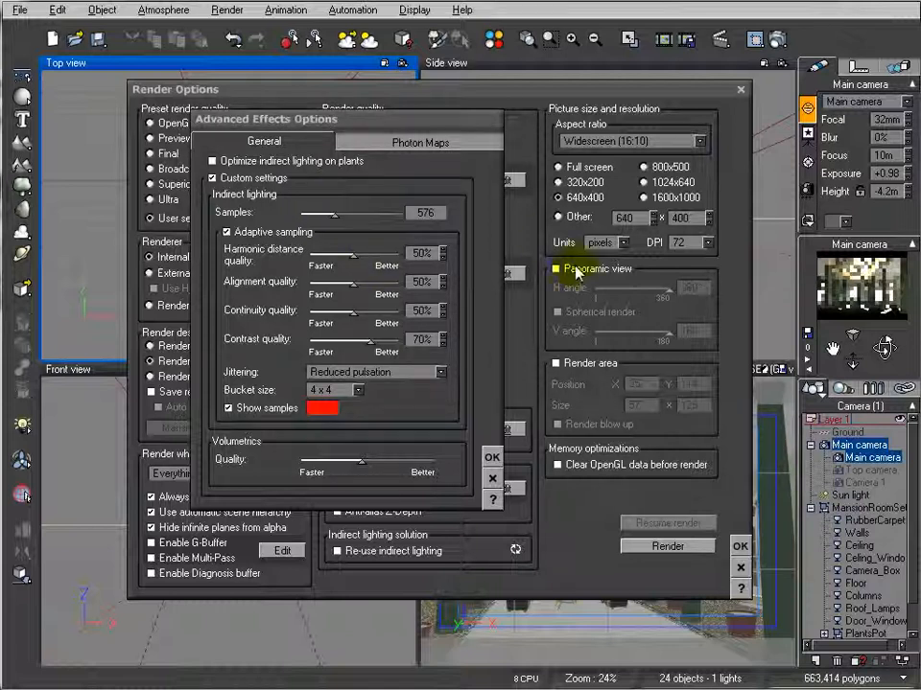
# Set the radiosity photon map's maximum photon tracing level to 20 and decay to 0.45, and accept the render options.
pyautogui.click(422, 141)
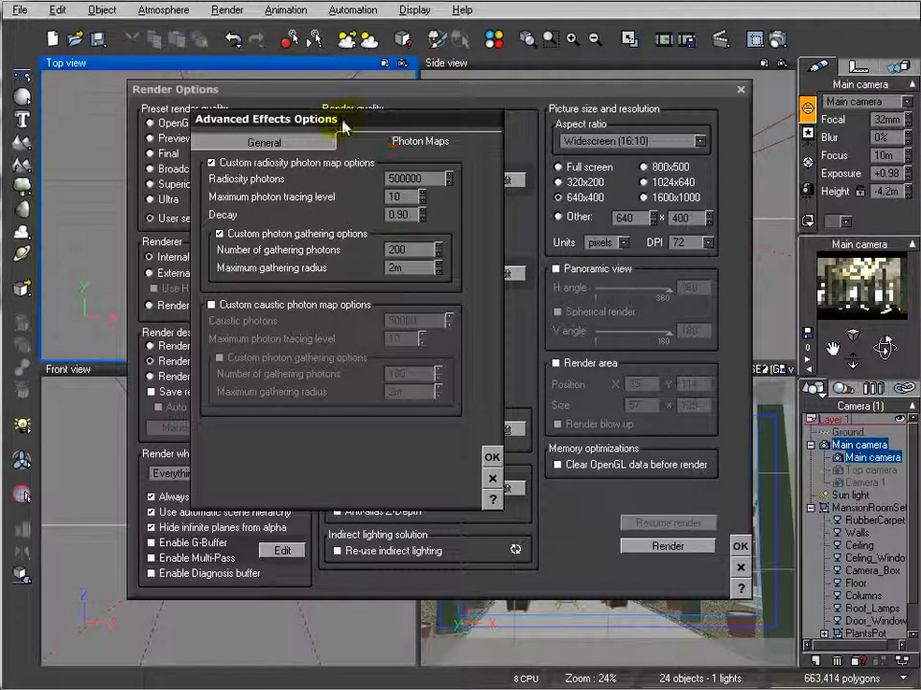
pyautogui.moveTo(348, 126); pyautogui.dragTo(366, 127)
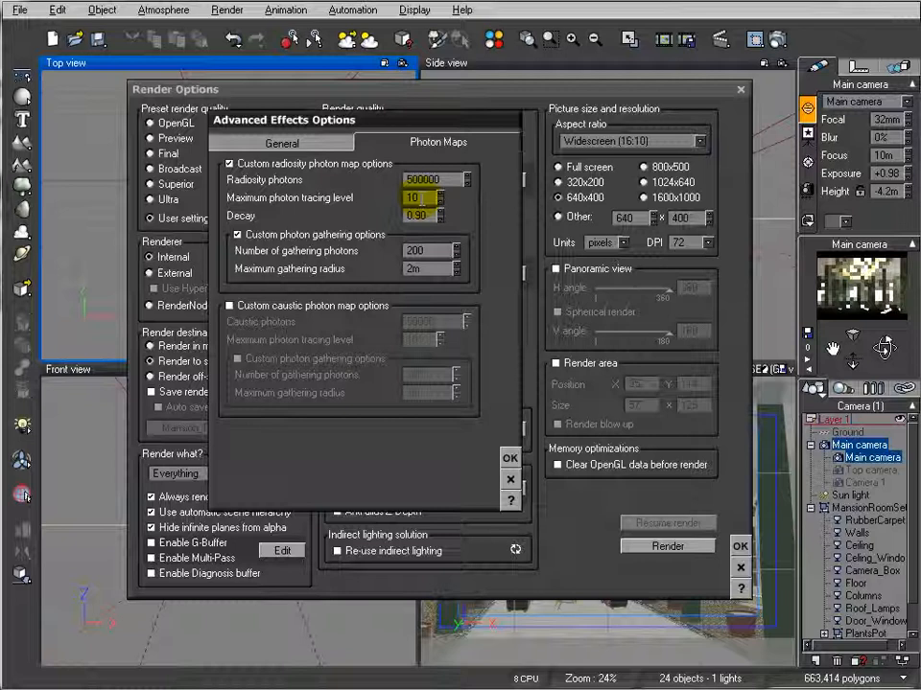
pyautogui.doubleClick(422, 198)
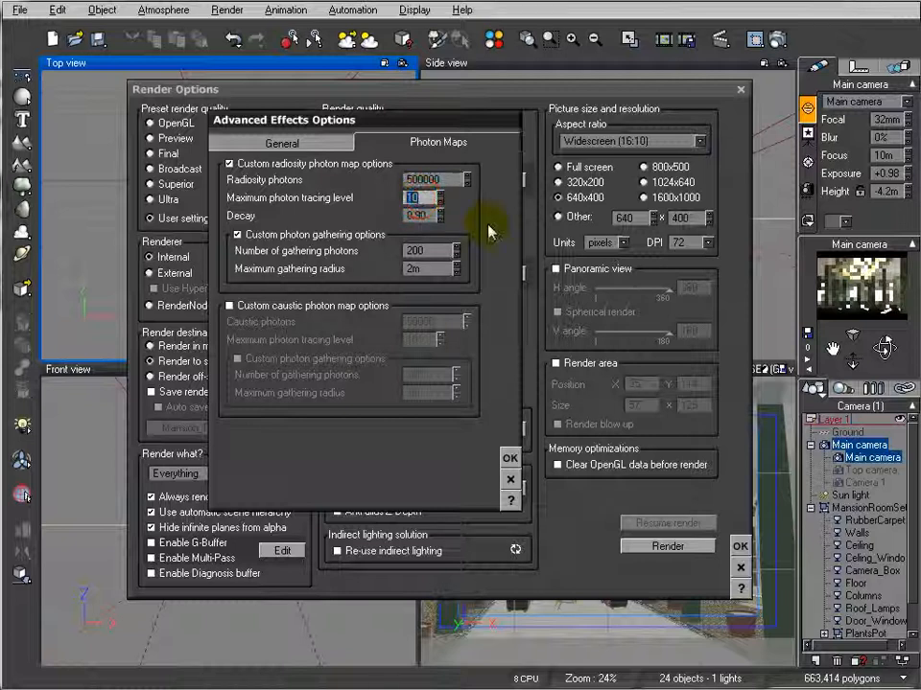
pyautogui.doubleClick(420, 216)
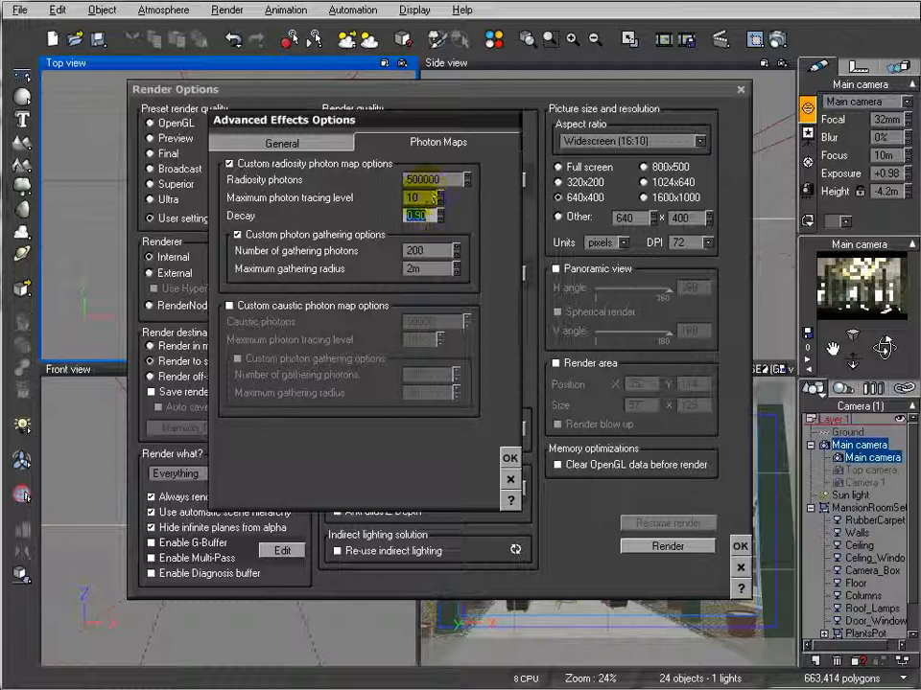
pyautogui.doubleClick(422, 198)
pyautogui.write('20')
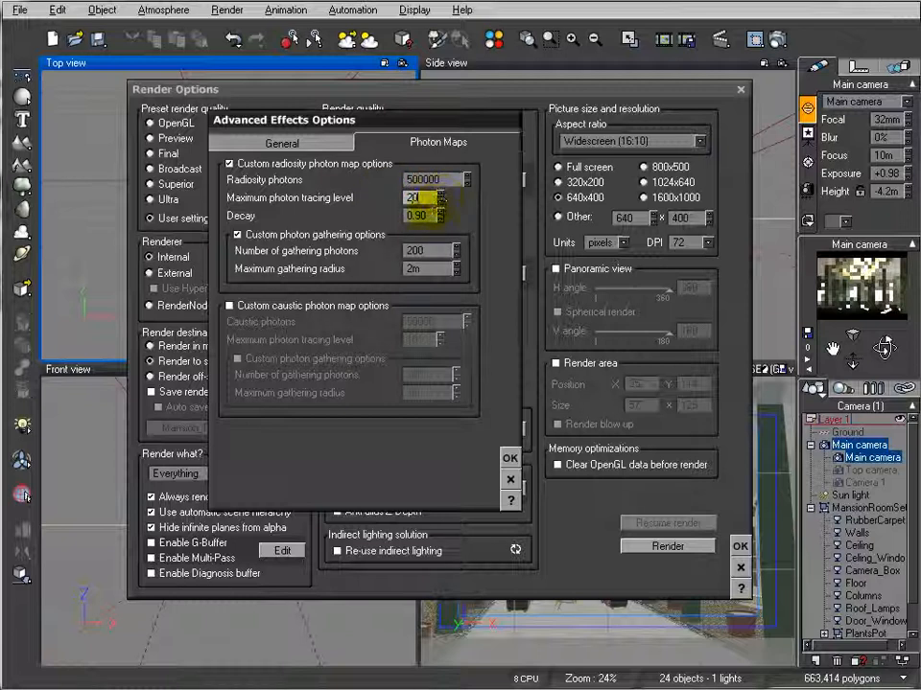
pyautogui.doubleClick(422, 216)
pyautogui.click(421, 216)
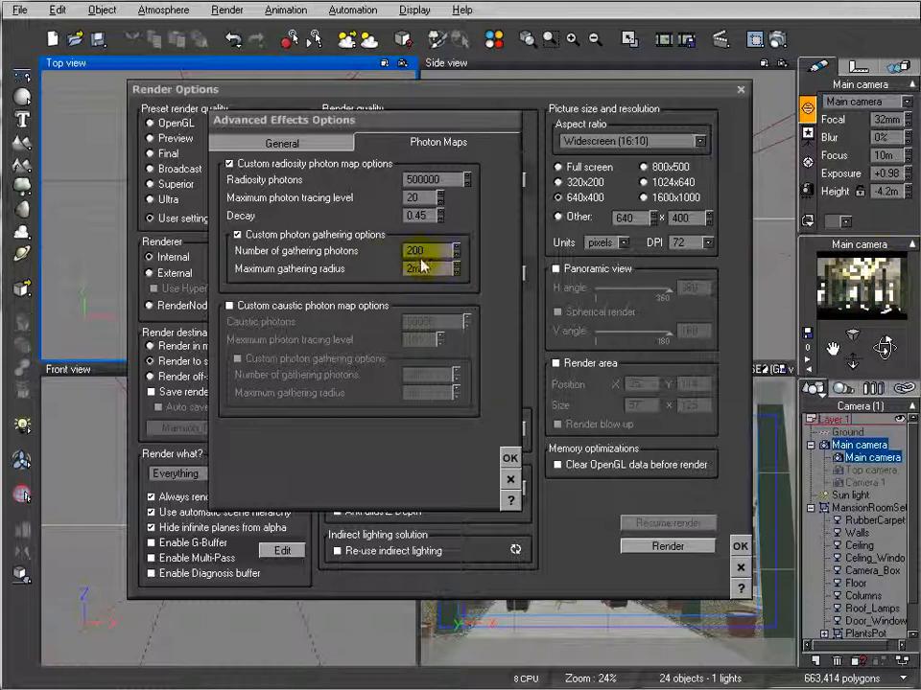
pyautogui.click(510, 457)
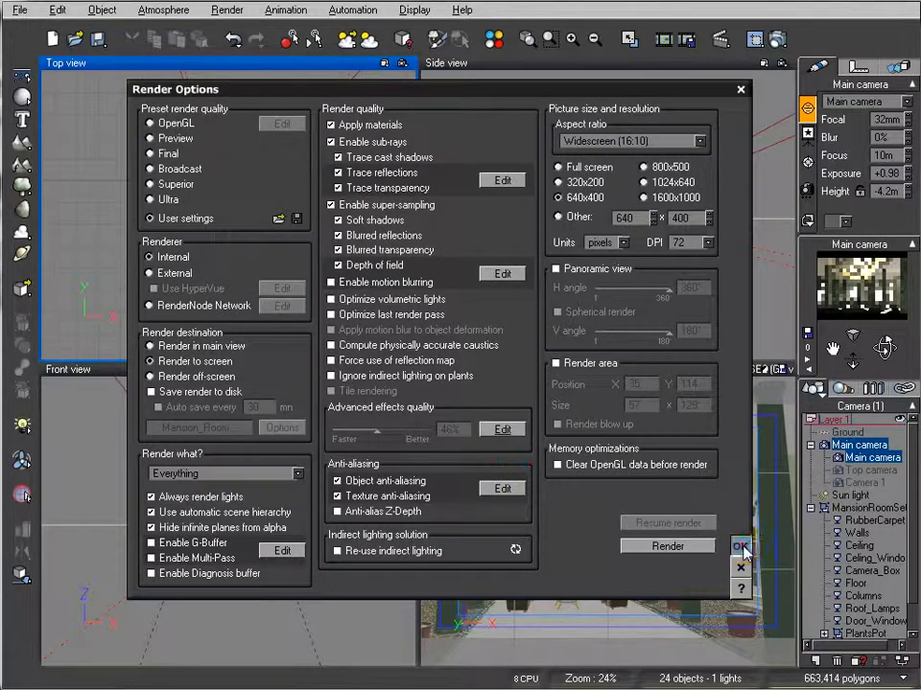
pyautogui.click(742, 549)
# Select the MansionRoomSet group in the top view and examine its position and overall extent.
pyautogui.scroll(5, 299, 247)
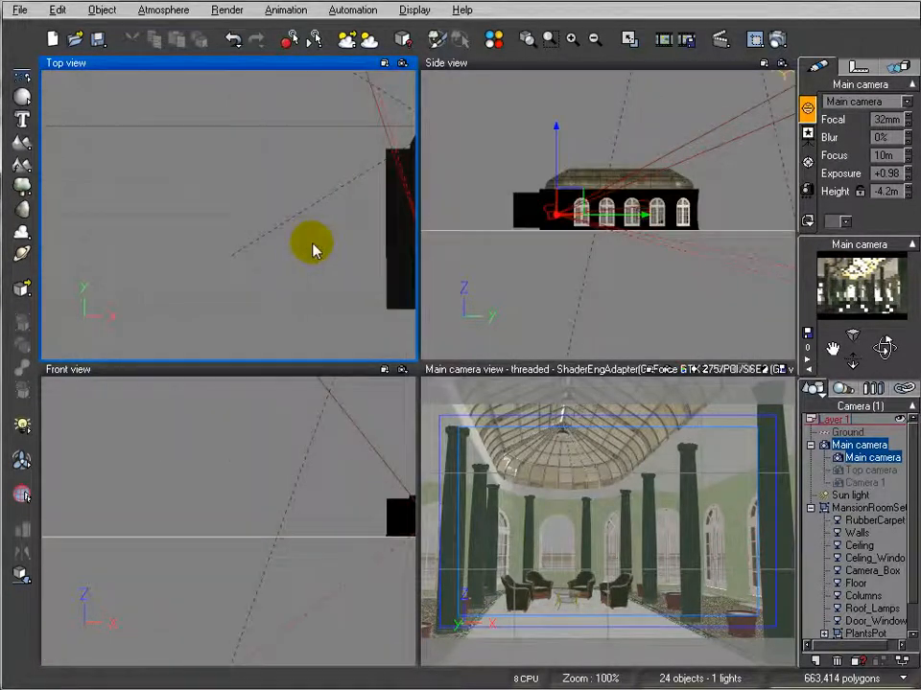
pyautogui.click(209, 116)
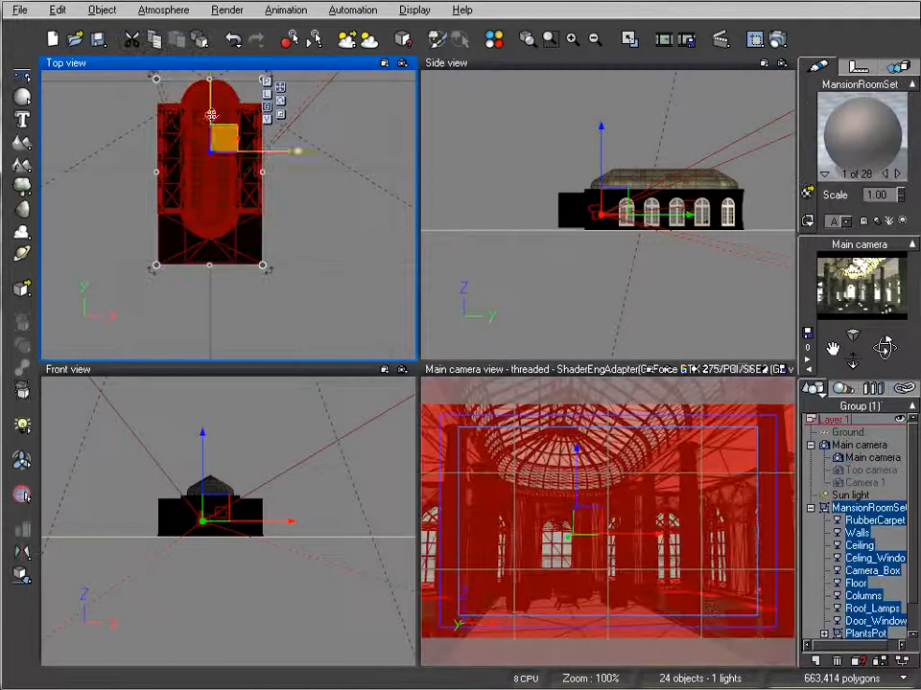
pyautogui.click(861, 68)
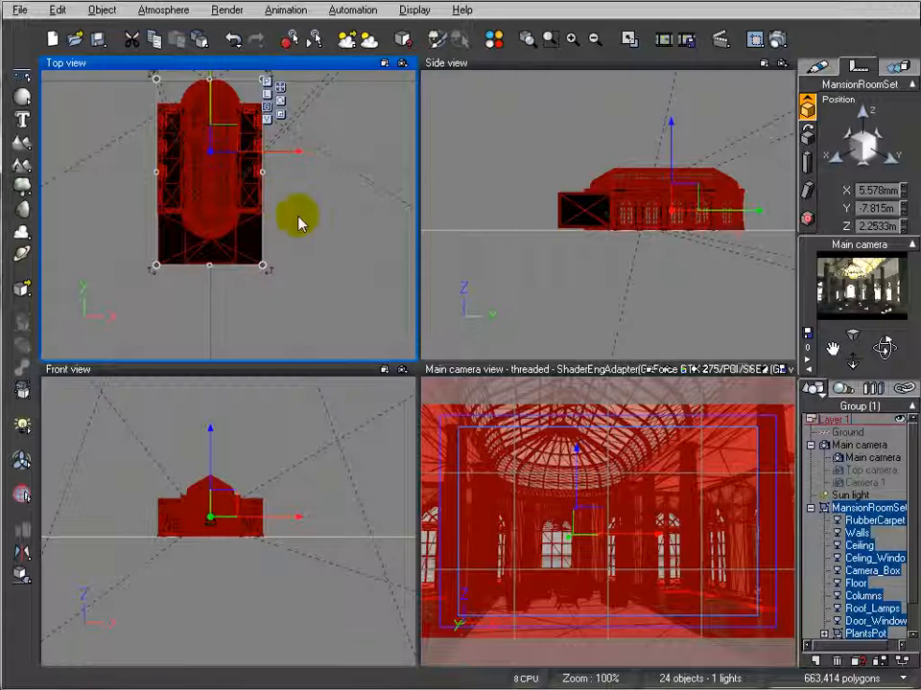
pyautogui.moveTo(303, 222); pyautogui.dragTo(342, 221, button='right')
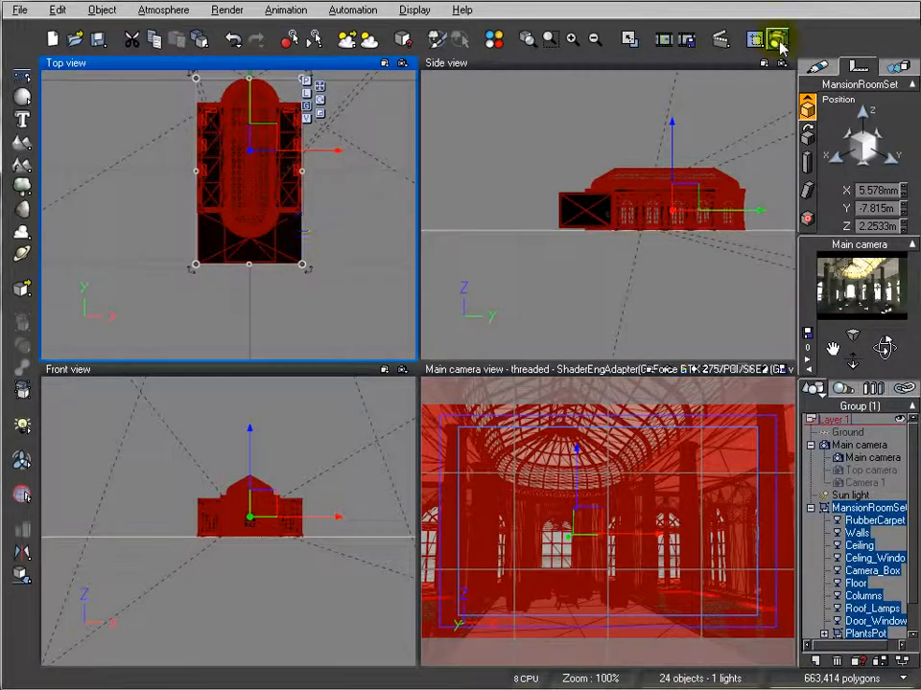
# Set the radiosity maximum gathering radius to 20m and the number of gathering photons to 400 in the advanced effects options.
pyautogui.click(777, 40)
pyautogui.click(501, 369)
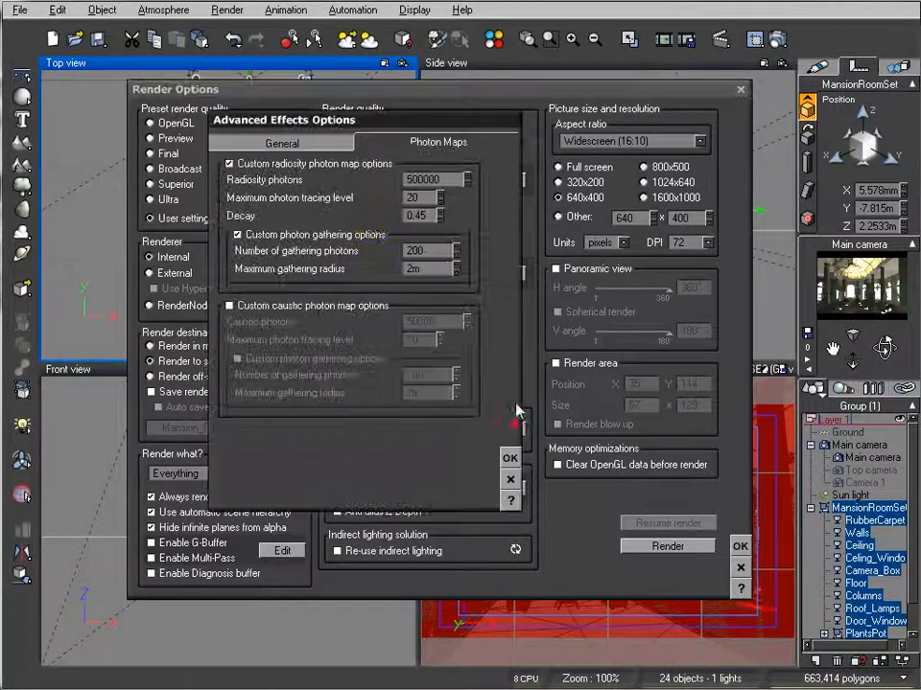
pyautogui.doubleClick(411, 268)
pyautogui.click(412, 271)
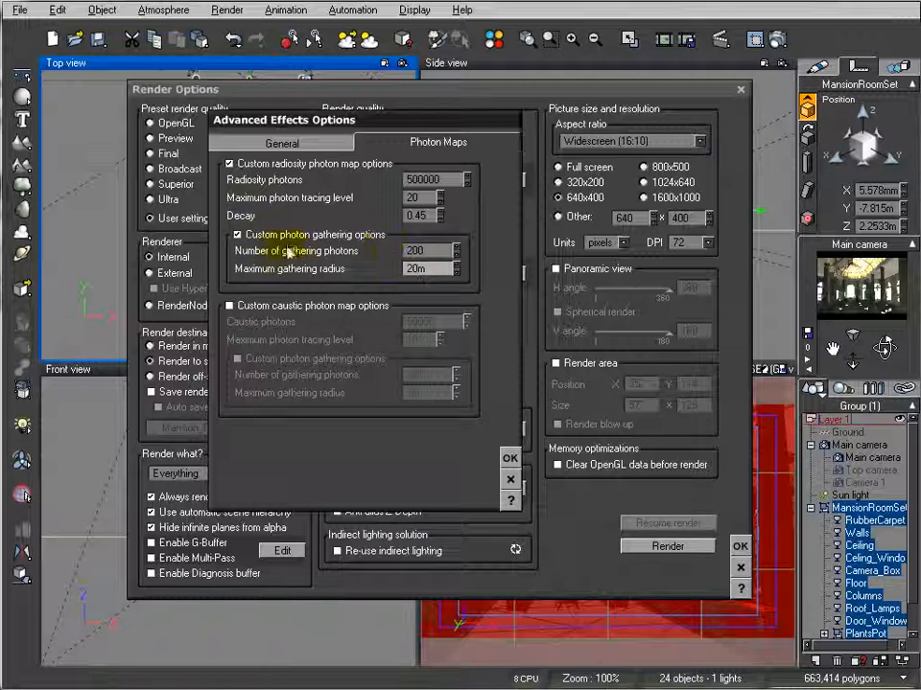
pyautogui.click(414, 251)
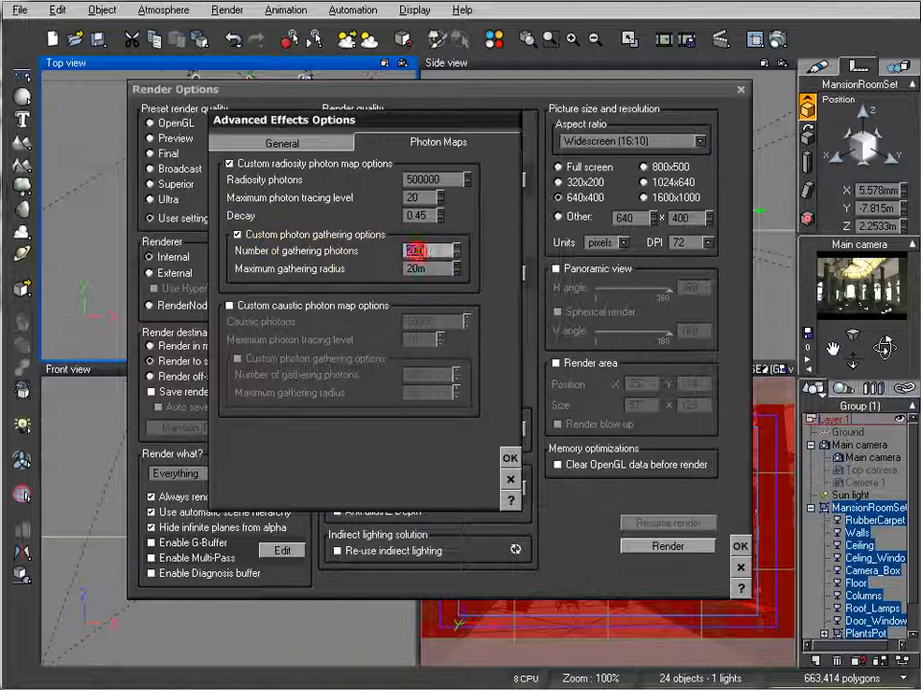
pyautogui.moveTo(413, 250); pyautogui.dragTo(350, 247)
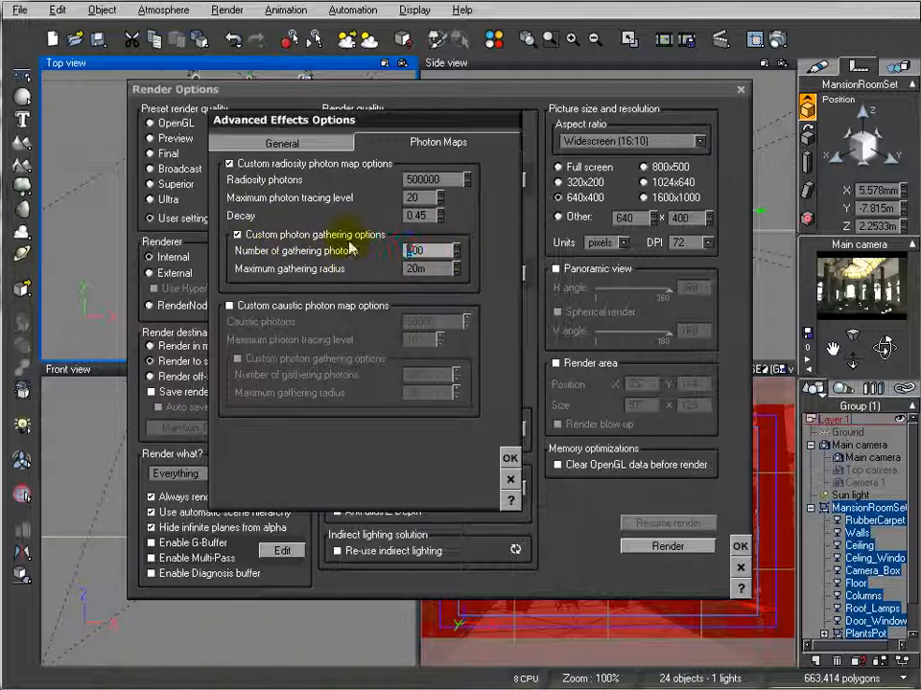
pyautogui.write('4')
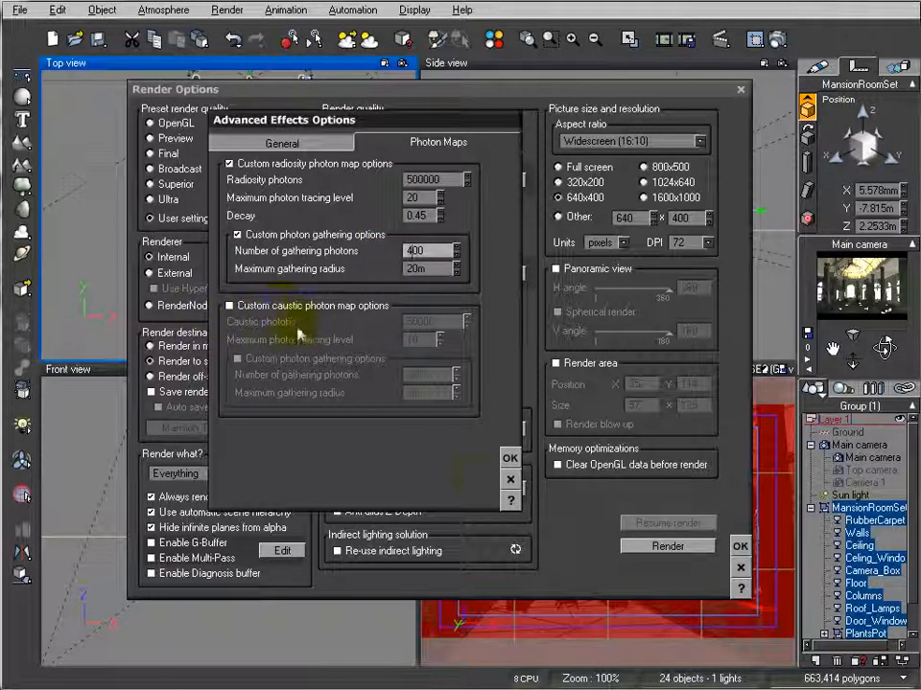
pyautogui.click(509, 458)
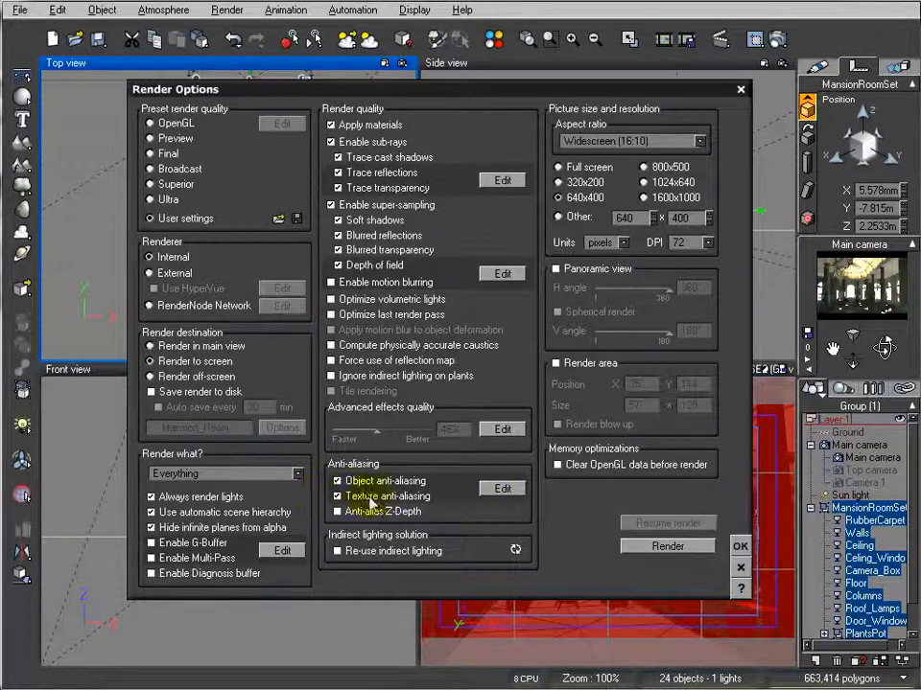
# Switch object anti-aliasing from Optimized to Systematic in the anti-aliasing options.
pyautogui.click(499, 489)
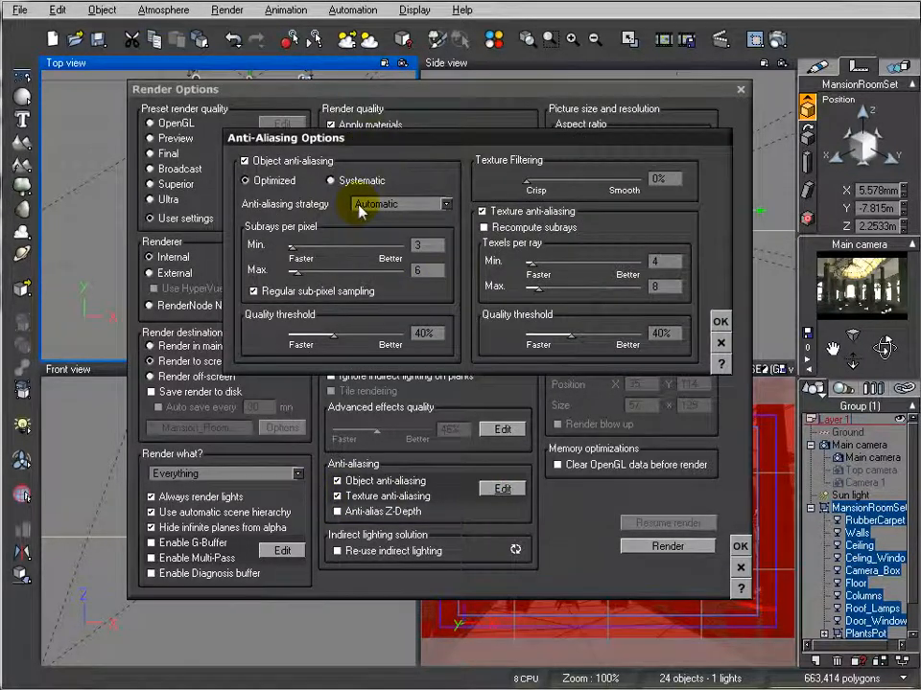
pyautogui.moveTo(322, 139); pyautogui.dragTo(322, 181)
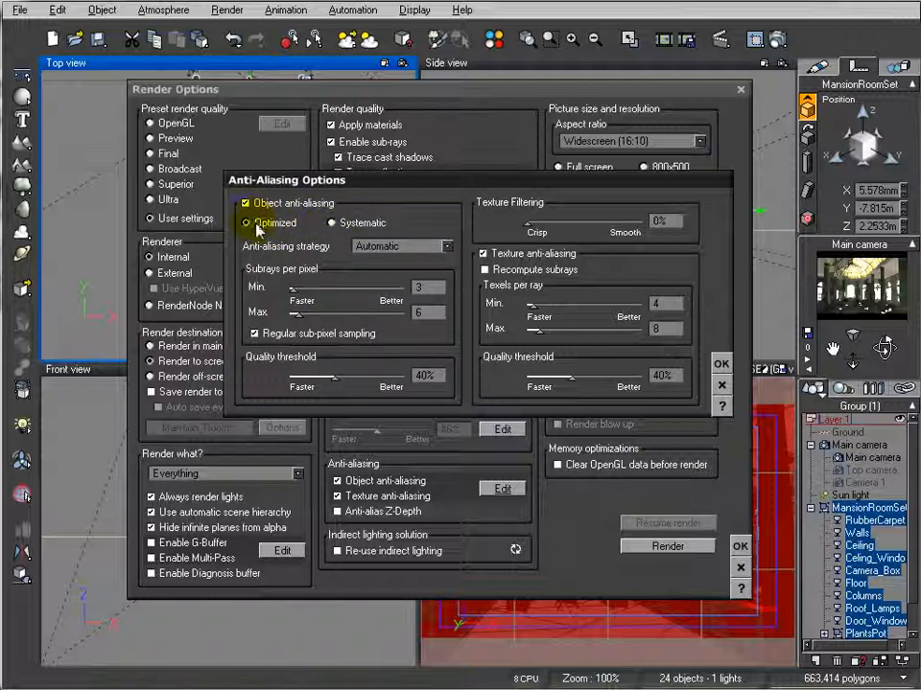
pyautogui.click(338, 227)
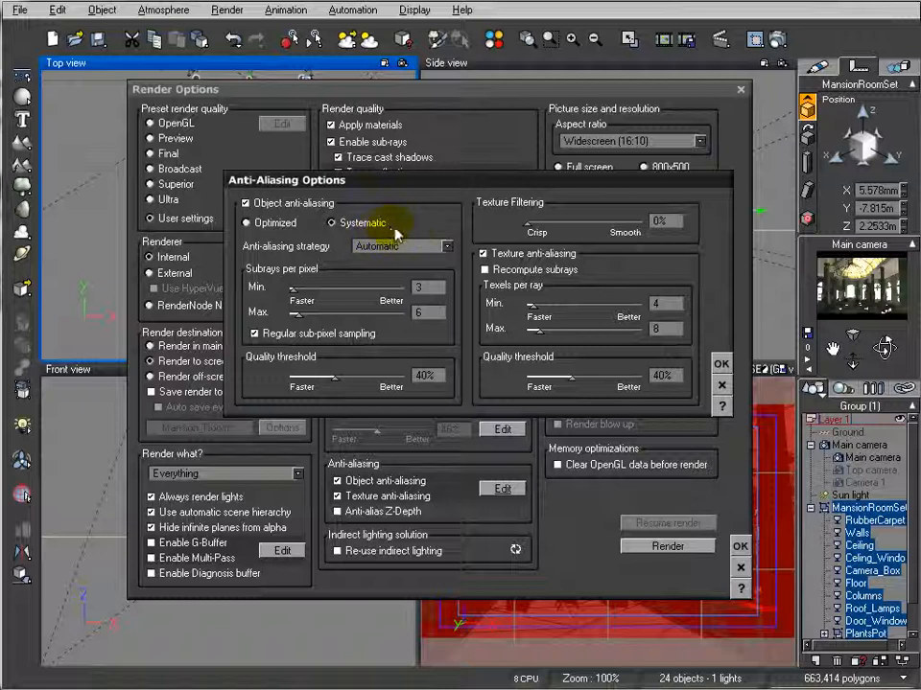
pyautogui.click(280, 225)
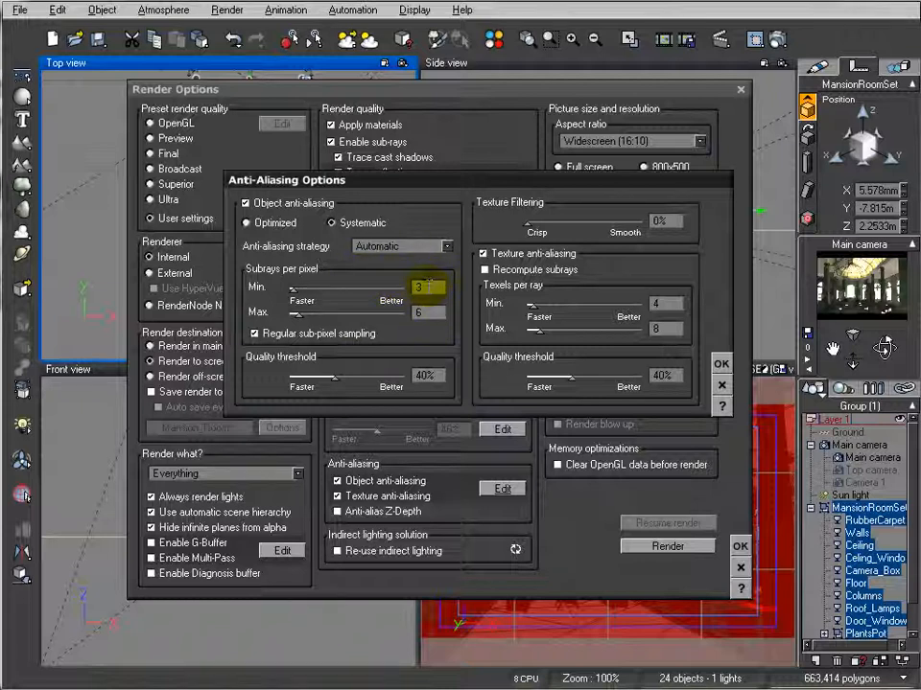
pyautogui.click(350, 224)
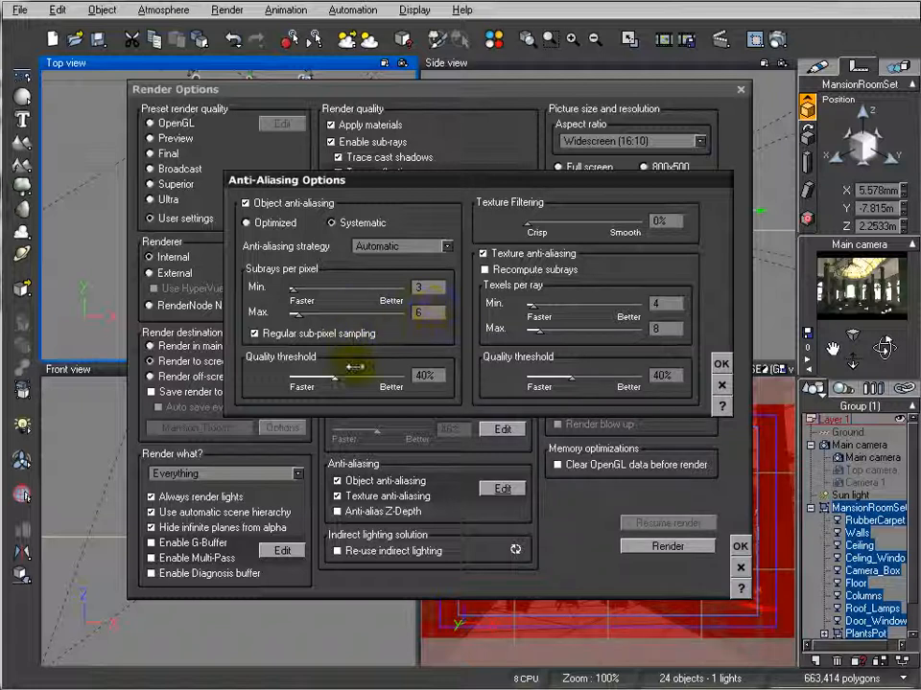
# Set object anti-aliasing to a 55% quality threshold with a minimum of 10 and a maximum of 20 subrays per pixel.
pyautogui.moveTo(361, 379); pyautogui.dragTo(368, 380)
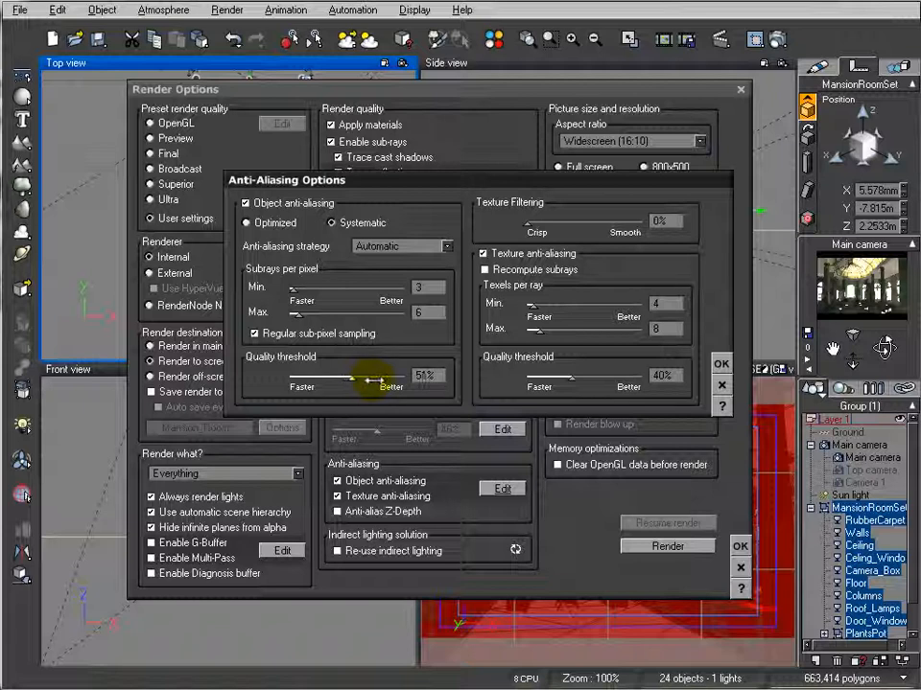
pyautogui.moveTo(374, 381); pyautogui.dragTo(377, 381)
pyautogui.click(443, 286)
pyautogui.write('10')
pyautogui.click(427, 313)
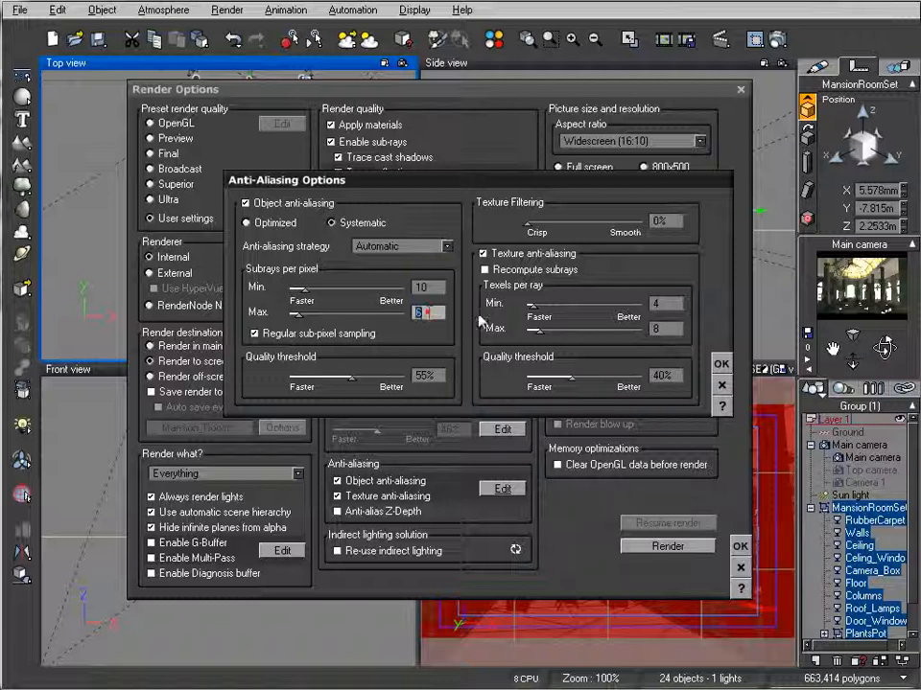
pyautogui.write('20')
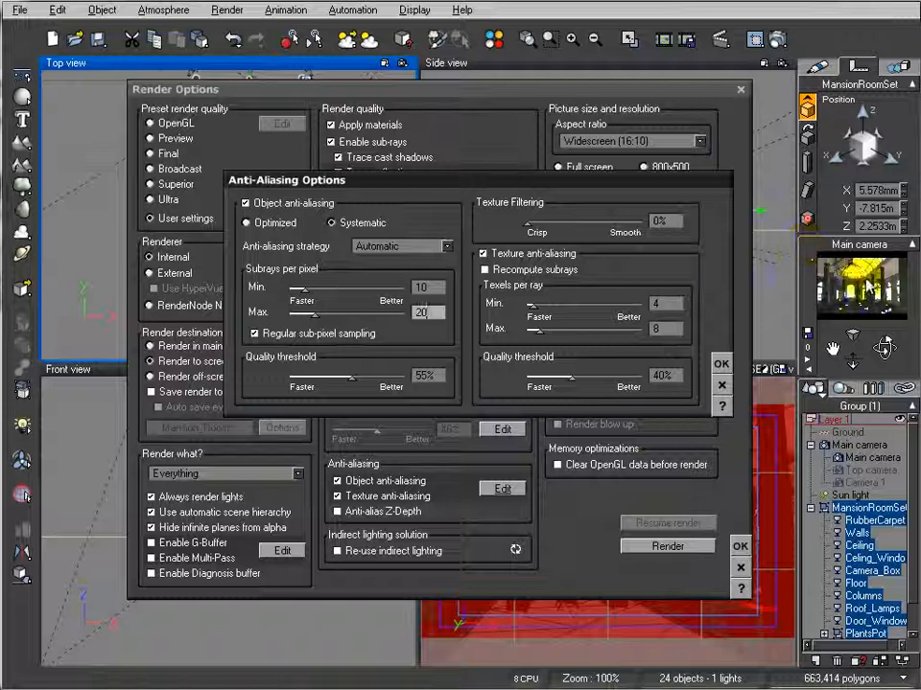
# Set texture anti-aliasing to 10 minimum and 20 maximum texels per ray with a quality threshold of about 57%, and accept the options.
pyautogui.doubleClick(666, 305)
pyautogui.write('10')
pyautogui.doubleClick(671, 329)
pyautogui.write('20')
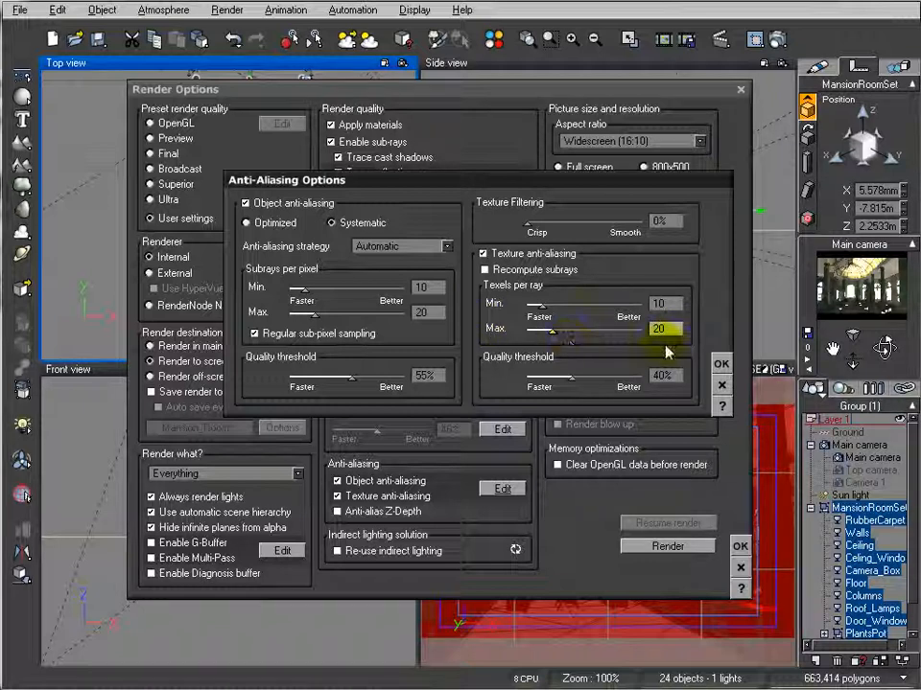
pyautogui.moveTo(597, 374); pyautogui.dragTo(610, 374)
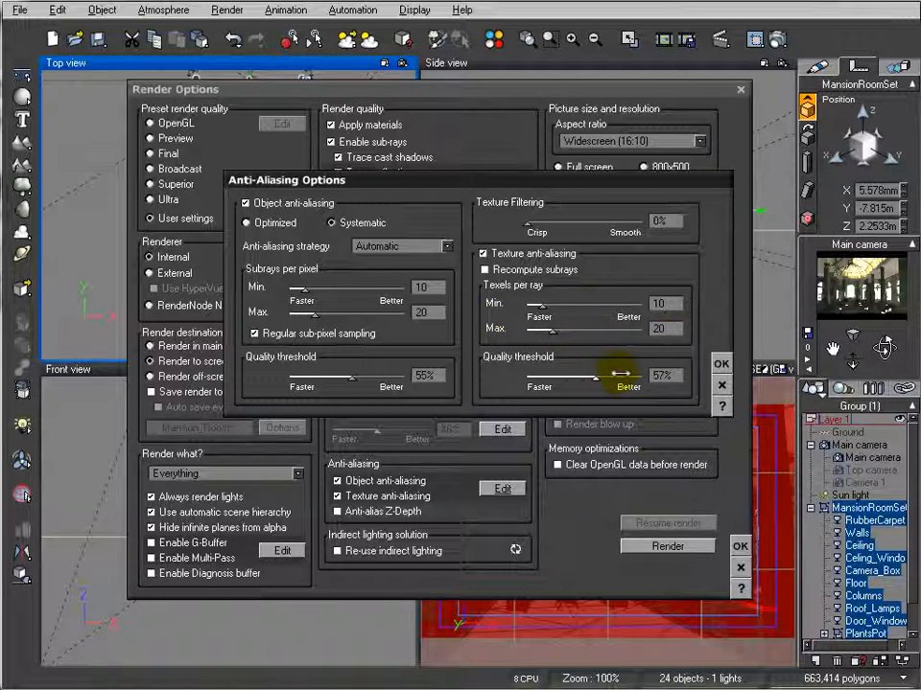
pyautogui.click(721, 364)
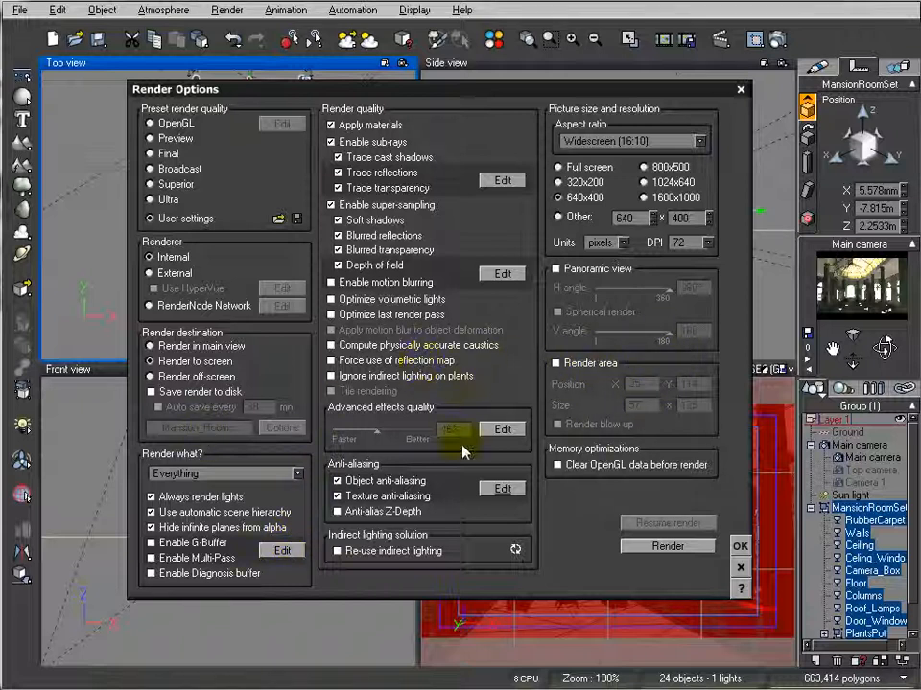
# Accept the render options and render the main camera view to screen.
pyautogui.click(740, 546)
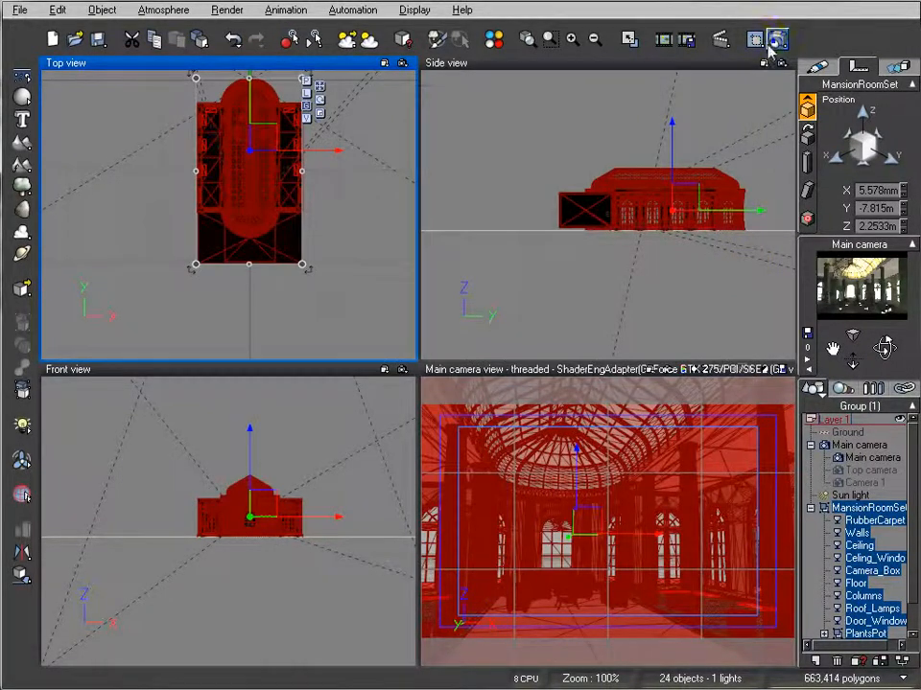
pyautogui.click(775, 38)
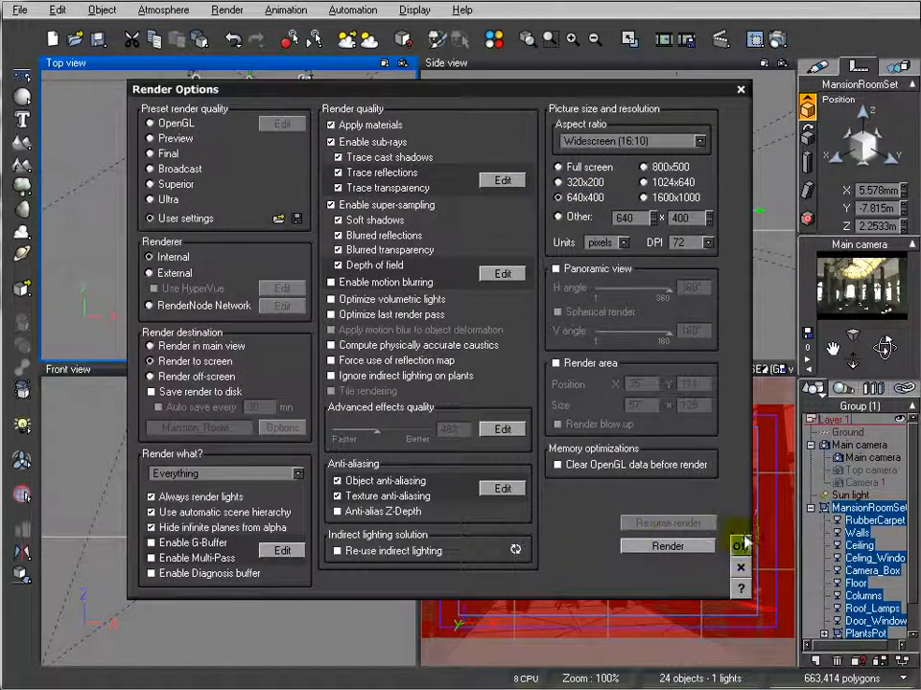
pyautogui.click(740, 547)
pyautogui.click(777, 38)
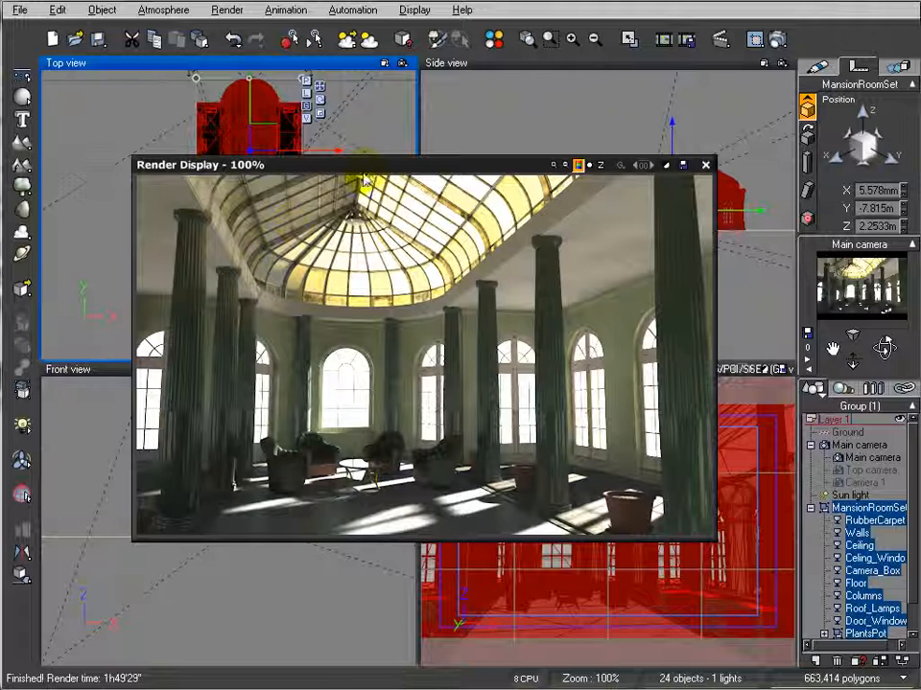
pyautogui.moveTo(372, 176); pyautogui.dragTo(394, 188)
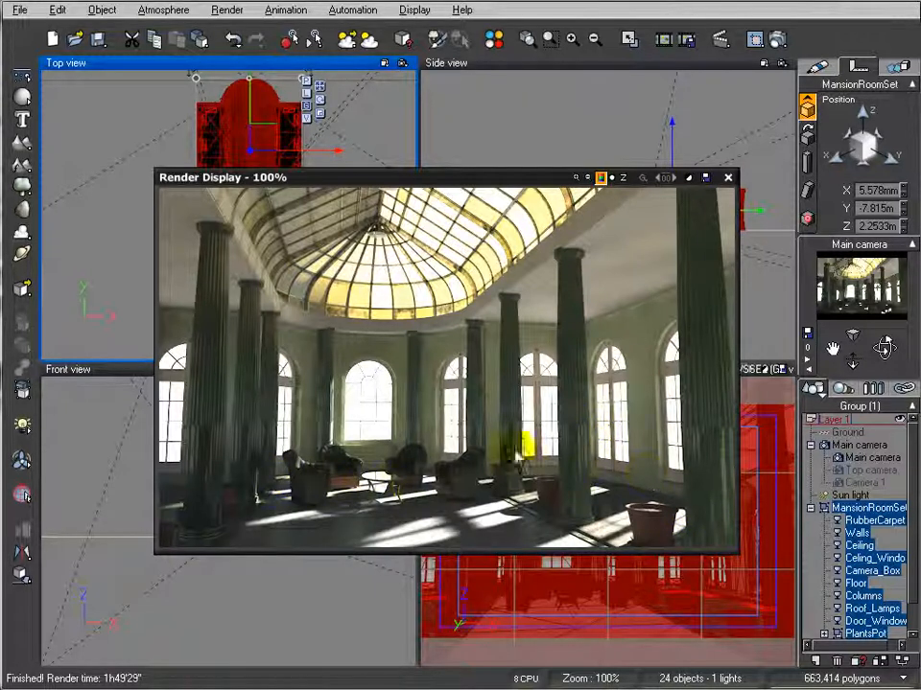
# From the finished render's post-render options, try display, input and output gamma values of 1.
pyautogui.rightClick(588, 304)
pyautogui.click(662, 425)
pyautogui.click(635, 303)
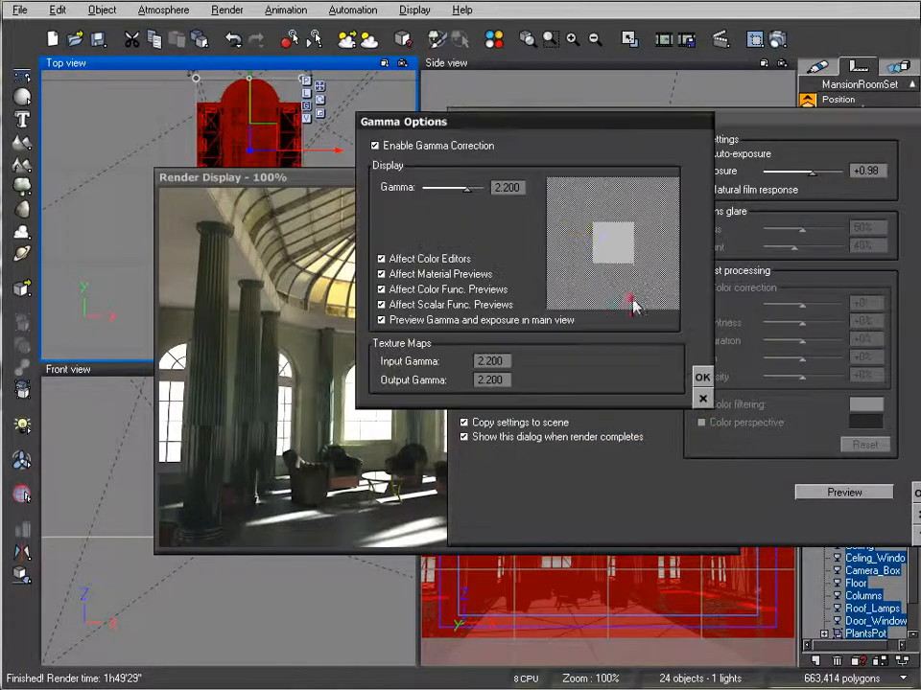
pyautogui.doubleClick(508, 187)
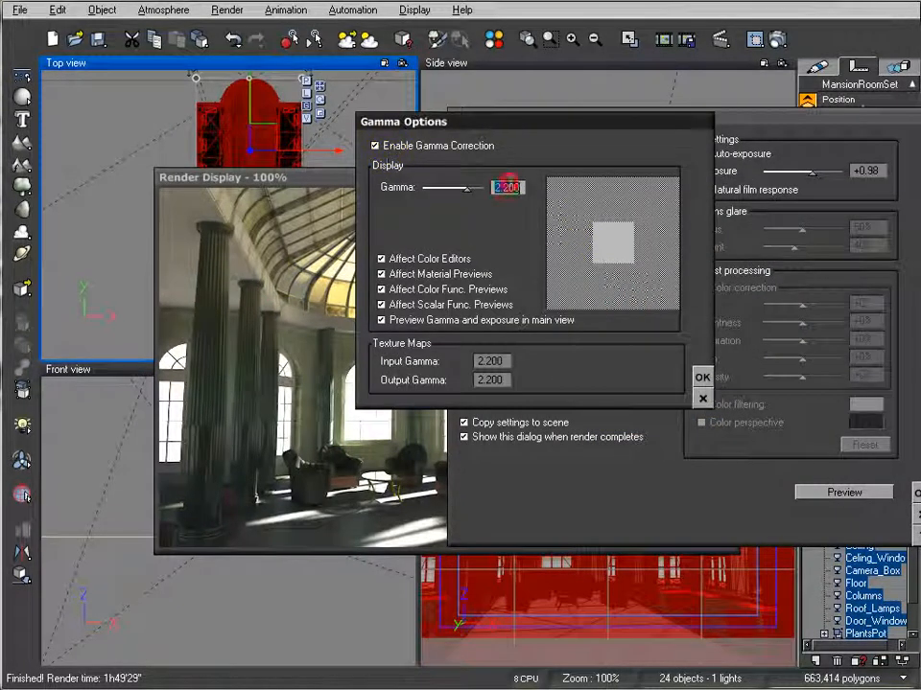
pyautogui.write('1')
pyautogui.click(491, 360)
pyautogui.write('1')
pyautogui.doubleClick(493, 379)
pyautogui.write('1')
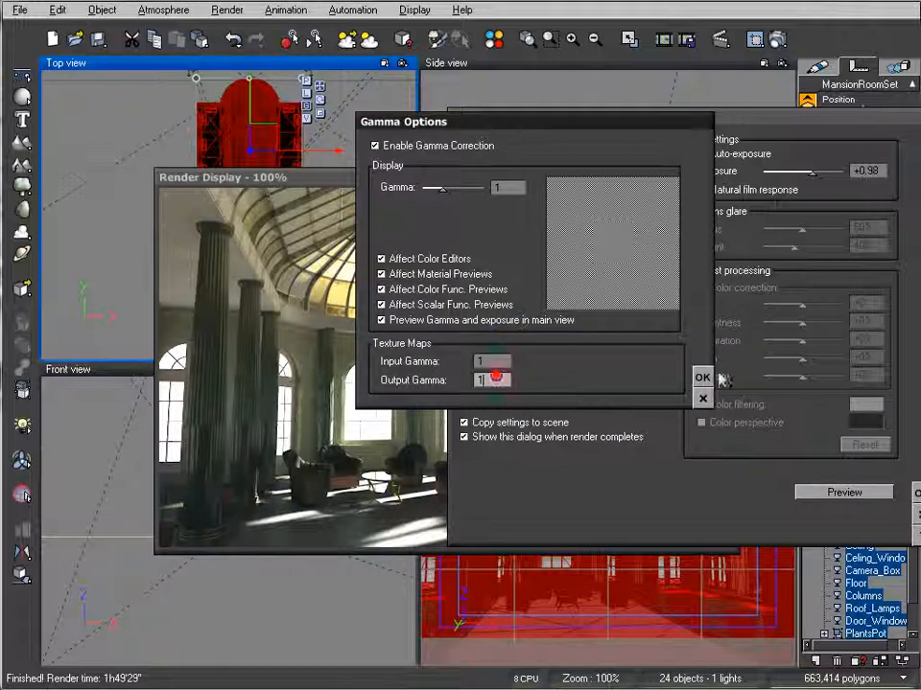
pyautogui.click(703, 377)
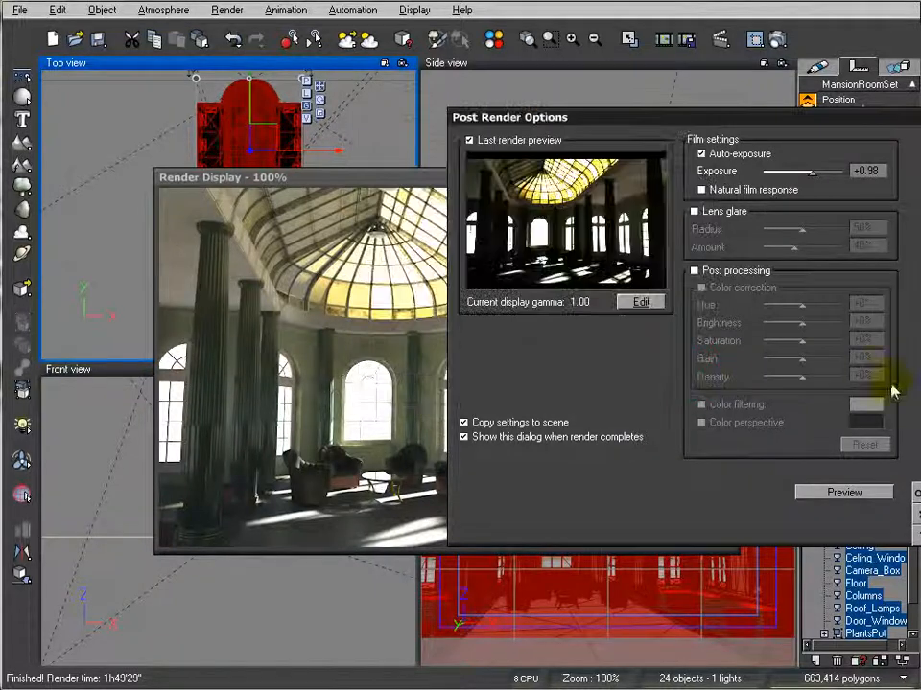
# Preview the gamma change on the finished render and close the render display.
pyautogui.click(863, 493)
pyautogui.click(911, 494)
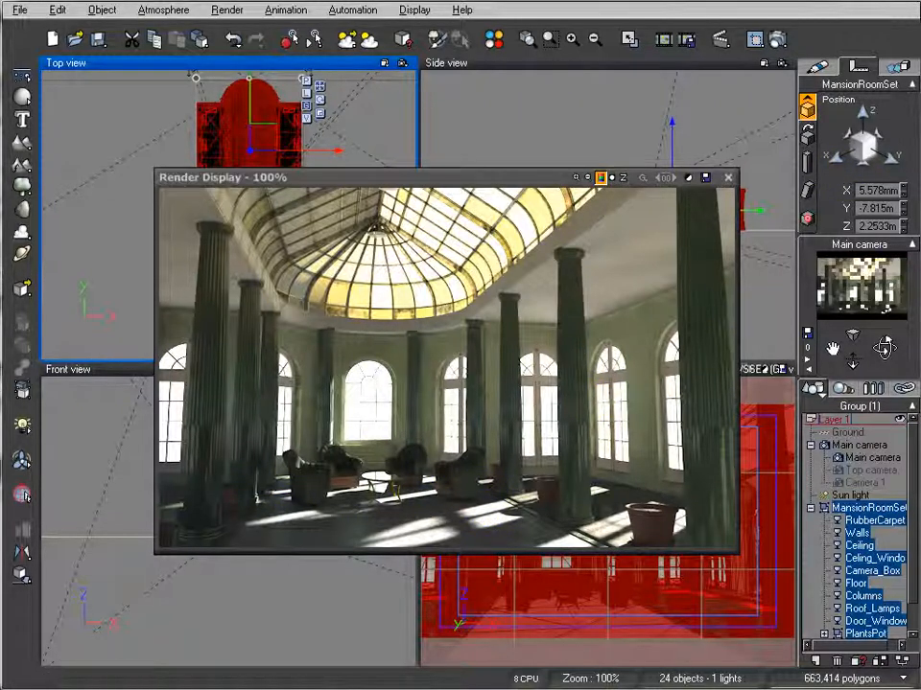
pyautogui.click(729, 180)
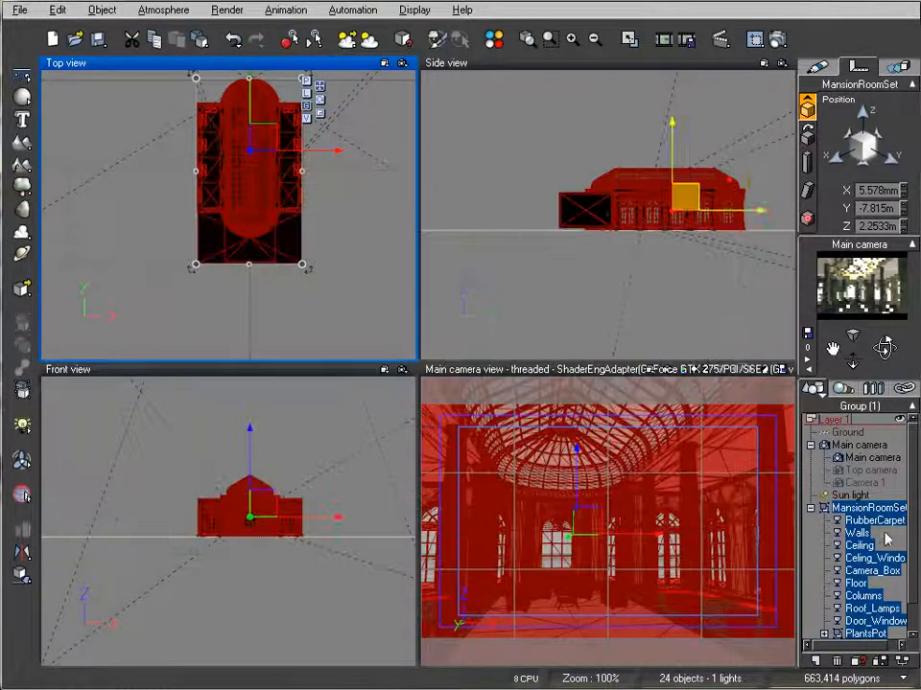
# Move the Sun light close to the mansion, to about X 17.1 m, Y -11.25 m, Z 19.3 m, to redirect the sunlight.
pyautogui.click(865, 493)
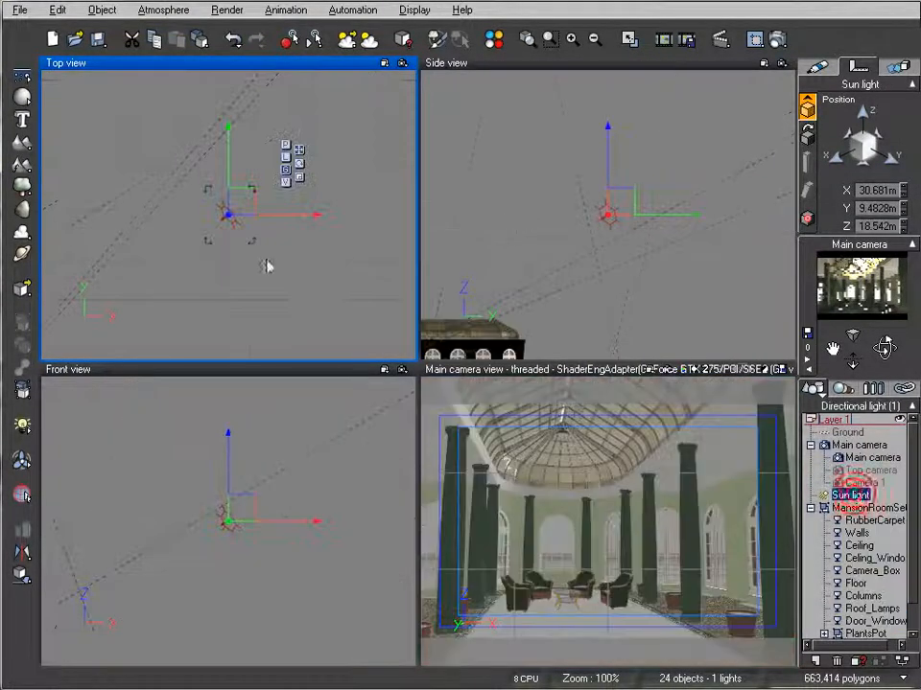
pyautogui.moveTo(253, 228); pyautogui.dragTo(317, 242, button='right')
pyautogui.moveTo(284, 189); pyautogui.dragTo(230, 273)
pyautogui.moveTo(557, 202); pyautogui.dragTo(552, 199)
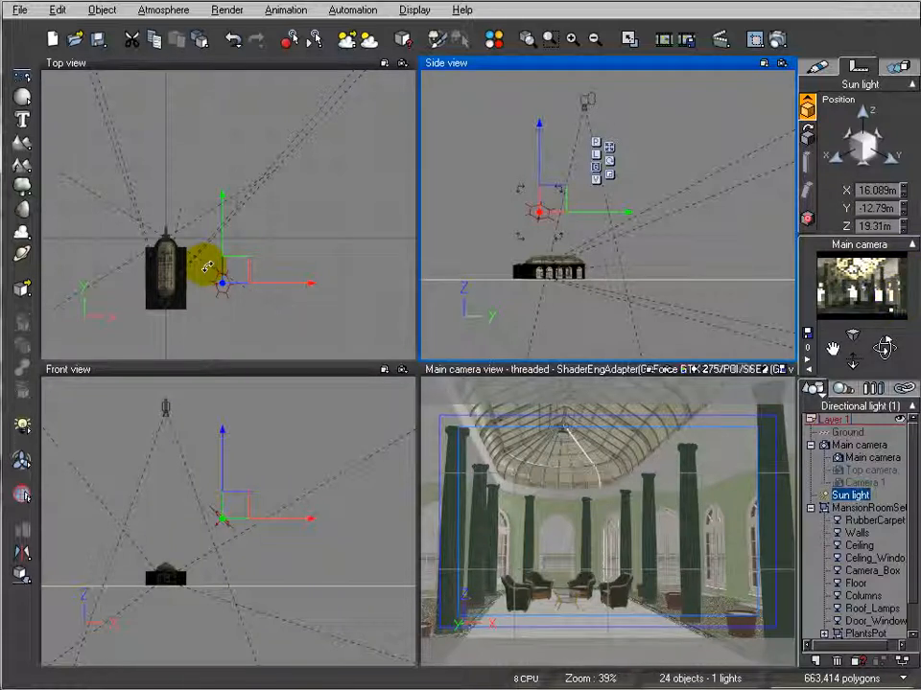
pyautogui.moveTo(239, 263); pyautogui.dragTo(247, 259)
# Set the atmosphere's light balance to 38% to shift the lighting towards ambient light.
pyautogui.click(163, 9)
pyautogui.click(197, 82)
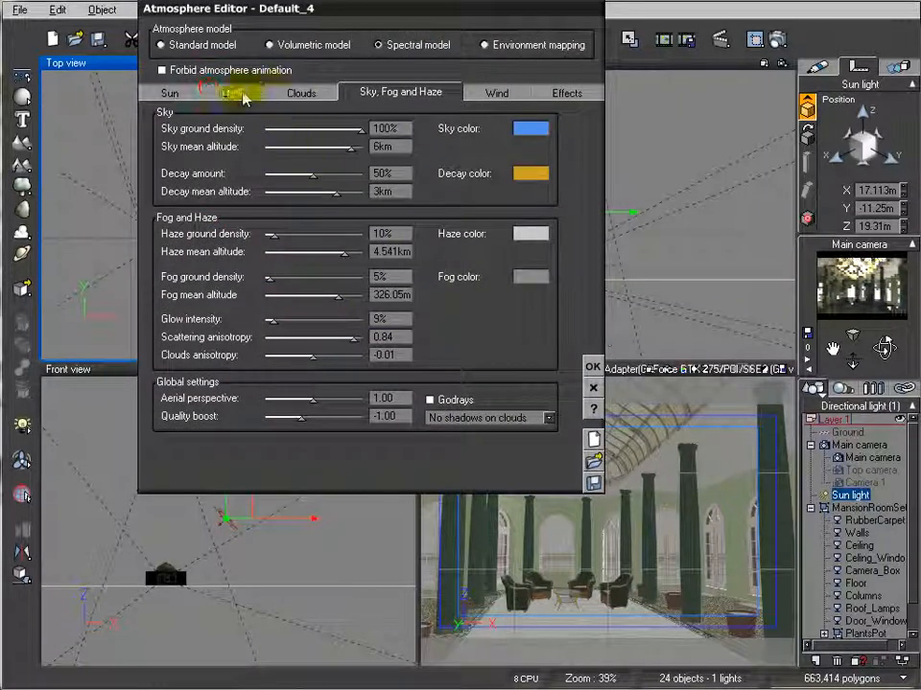
pyautogui.click(235, 93)
pyautogui.moveTo(369, 304); pyautogui.dragTo(331, 302)
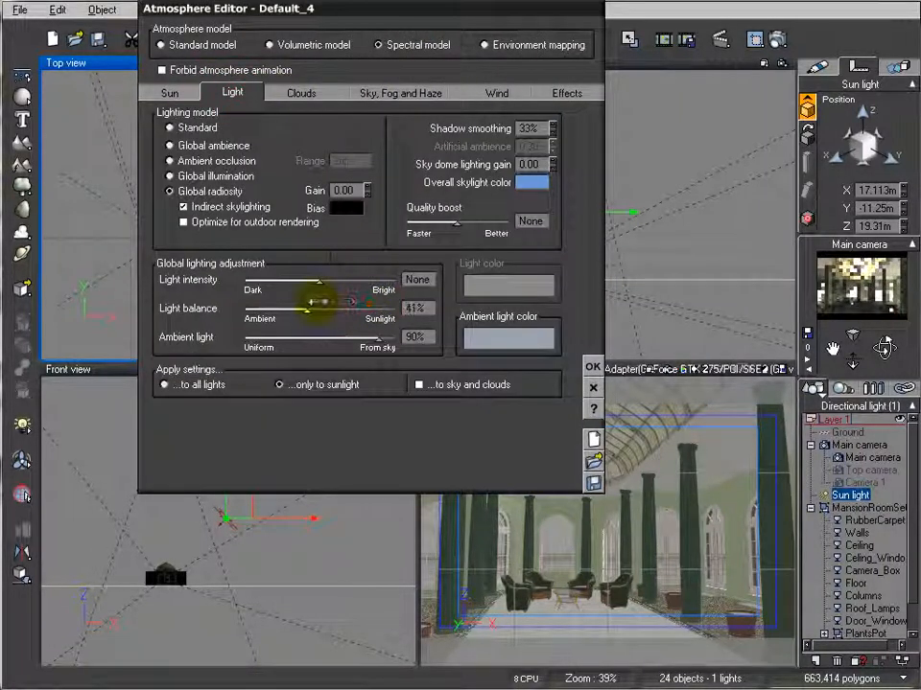
# Brighten the atmosphere's ambient light color to a near-white tone and accept the atmosphere settings.
pyautogui.rightClick(544, 342)
pyautogui.click(549, 351)
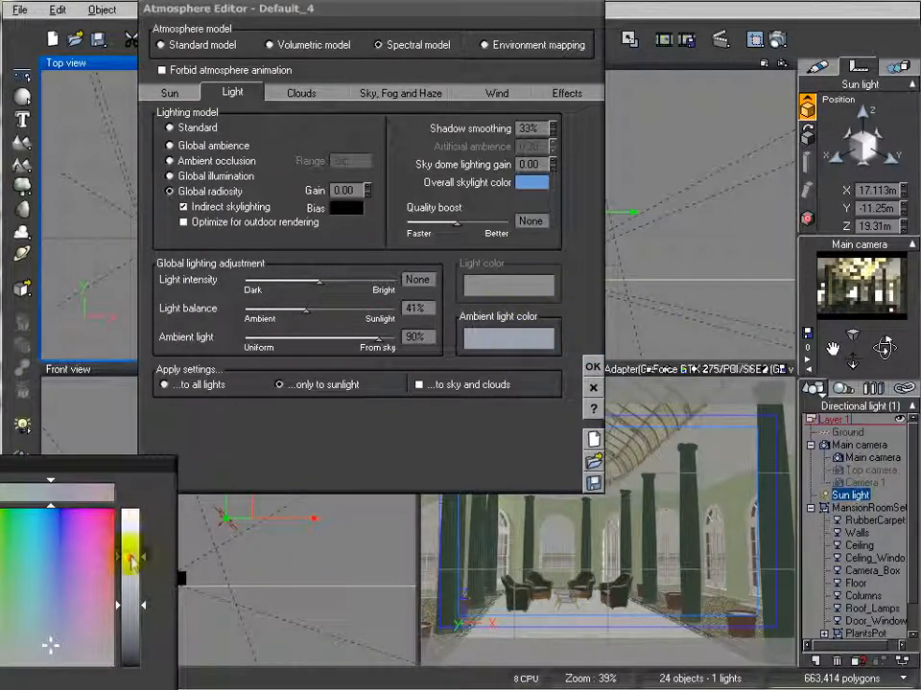
pyautogui.moveTo(117, 467); pyautogui.dragTo(333, 230)
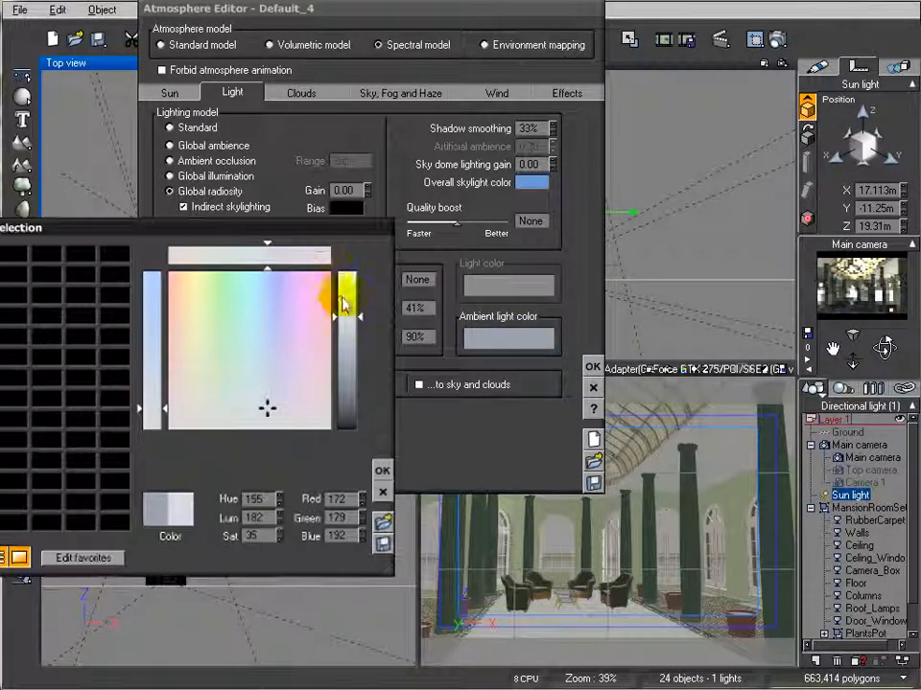
pyautogui.click(384, 471)
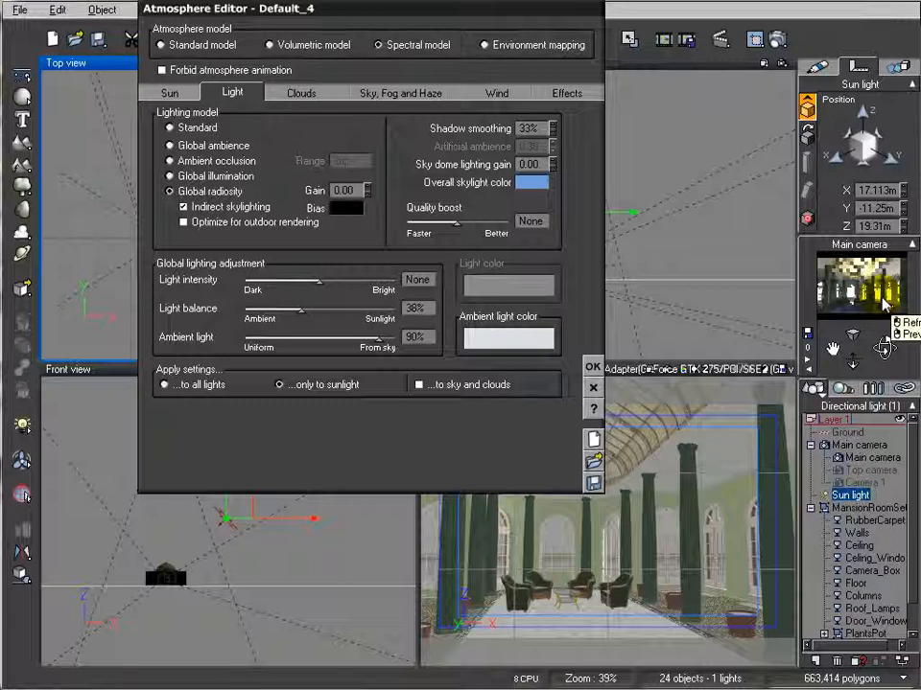
pyautogui.click(593, 365)
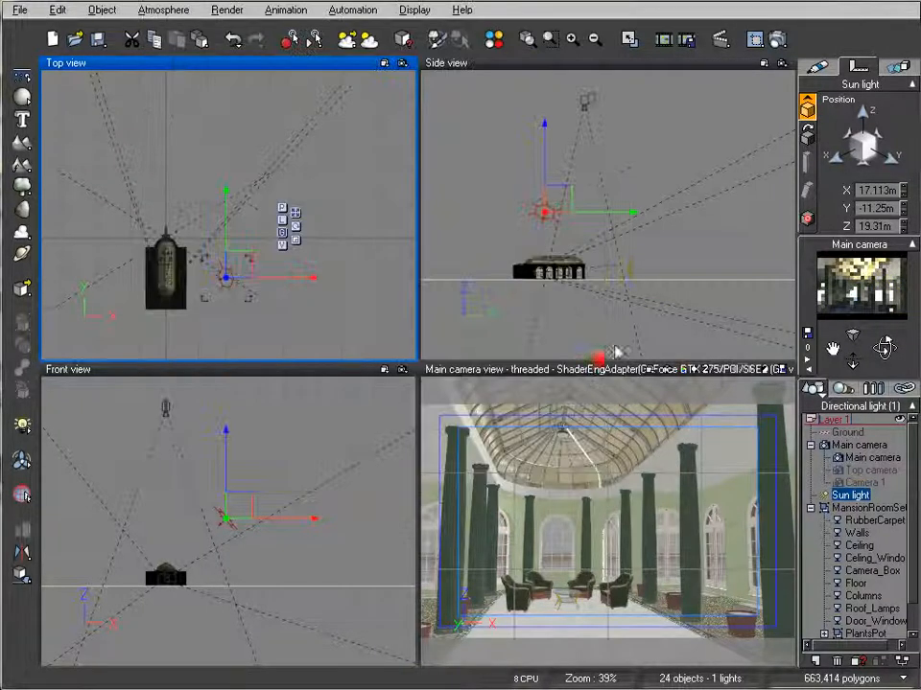